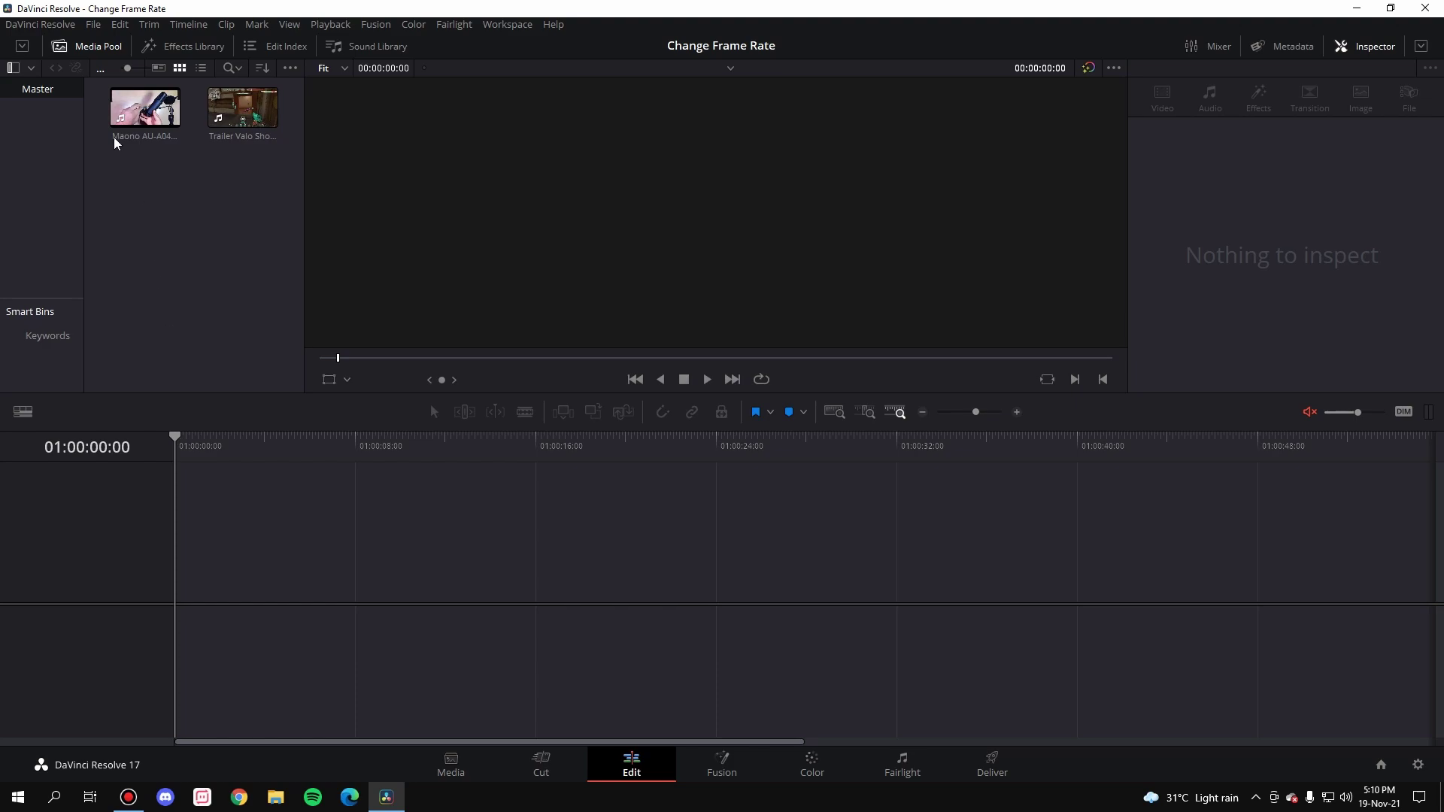
- Try the Maono clip in a new timeline, play it back, then undo the addition
click(123, 112)
drag(123, 113, 190, 594)
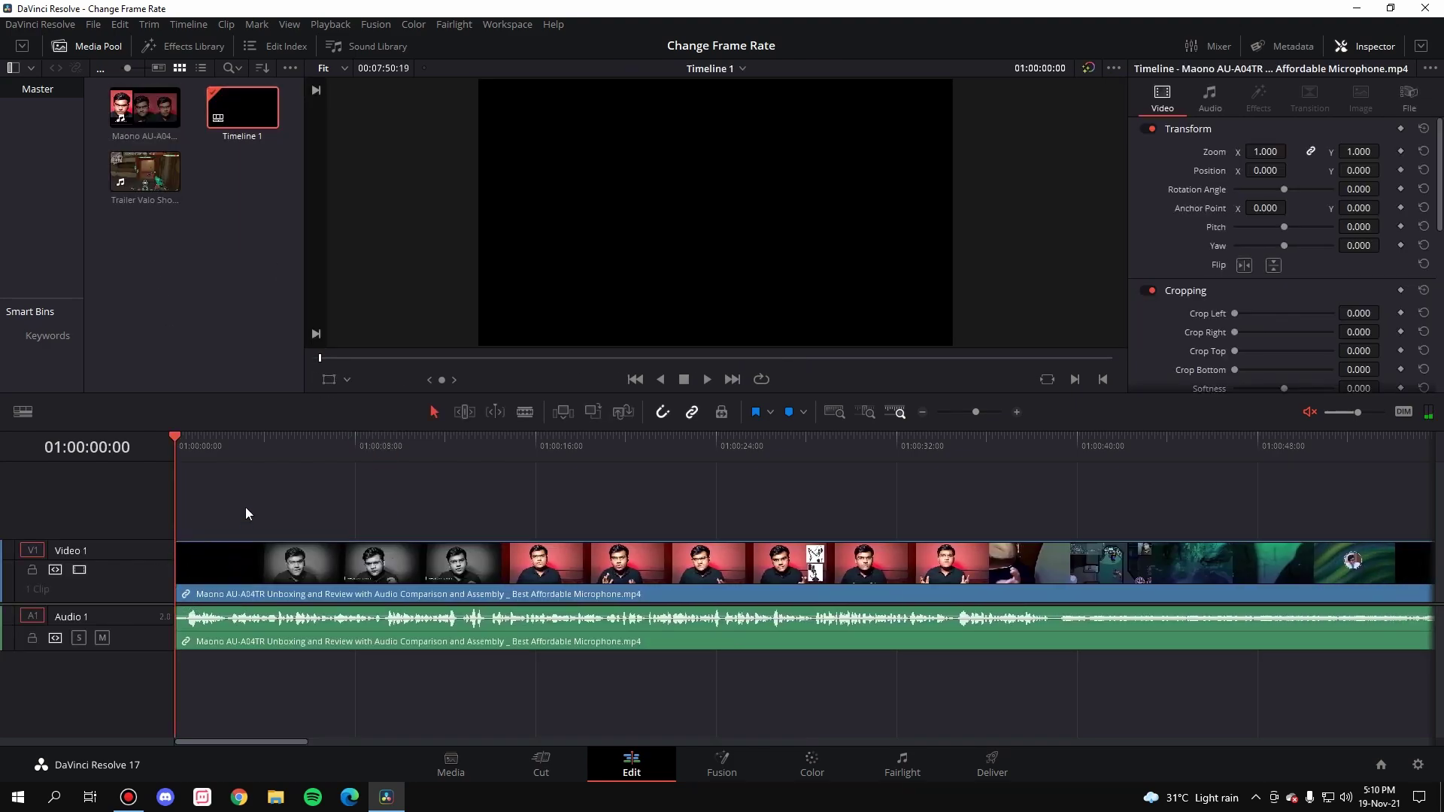
click(291, 451)
key(space)
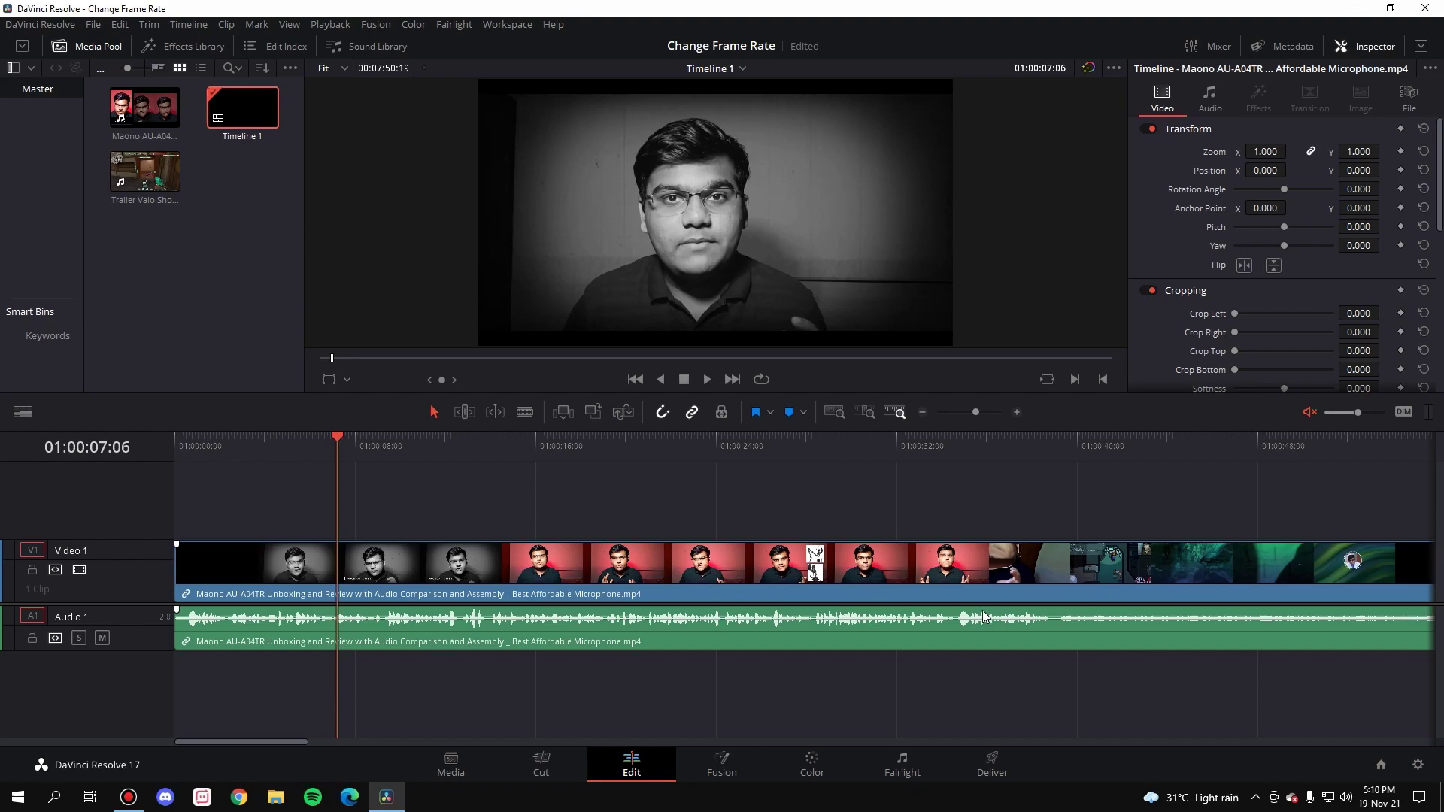
key(ctrl+z)
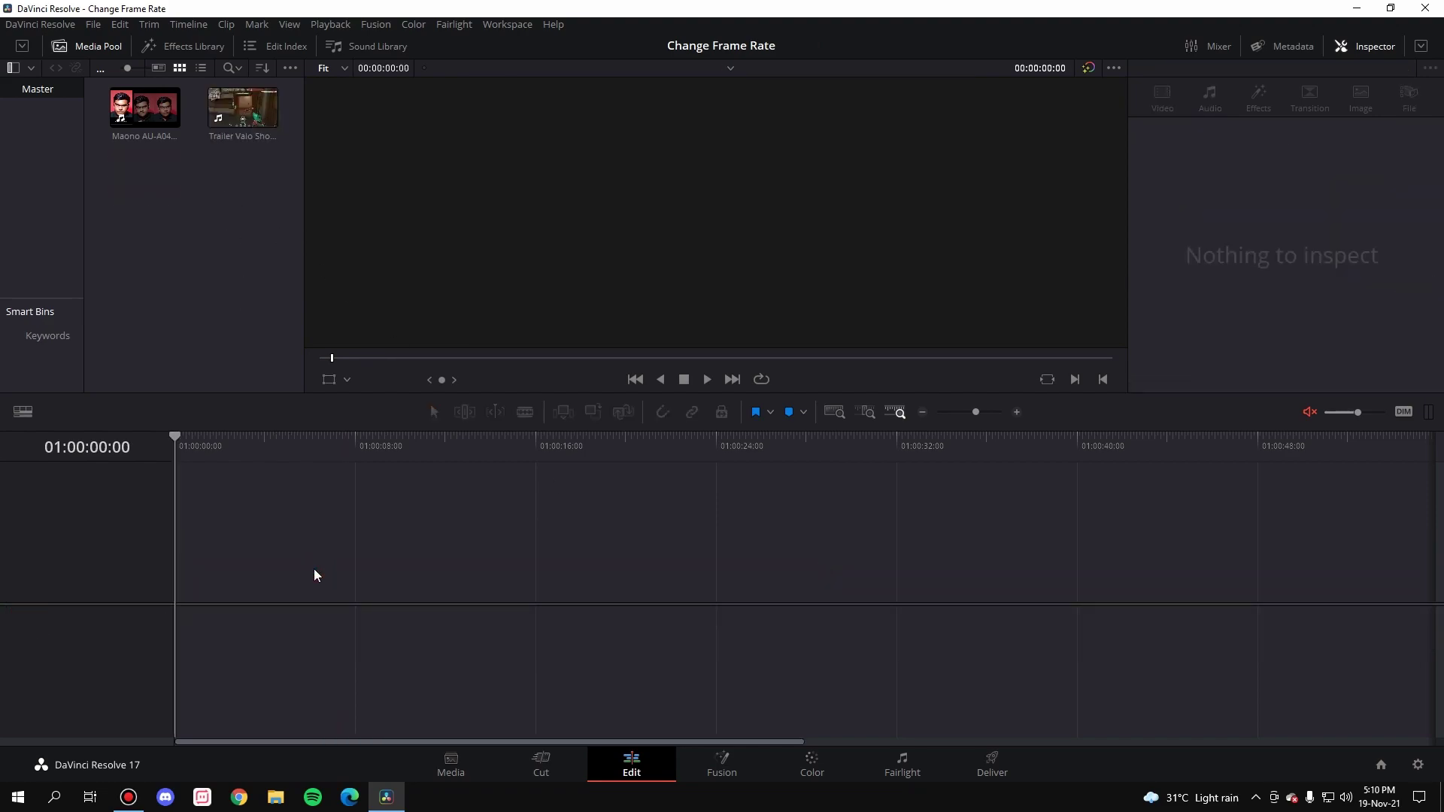
- Create a new Timeline 1 that skips project settings and uses a 60 fps frame rate
right_click(191, 225)
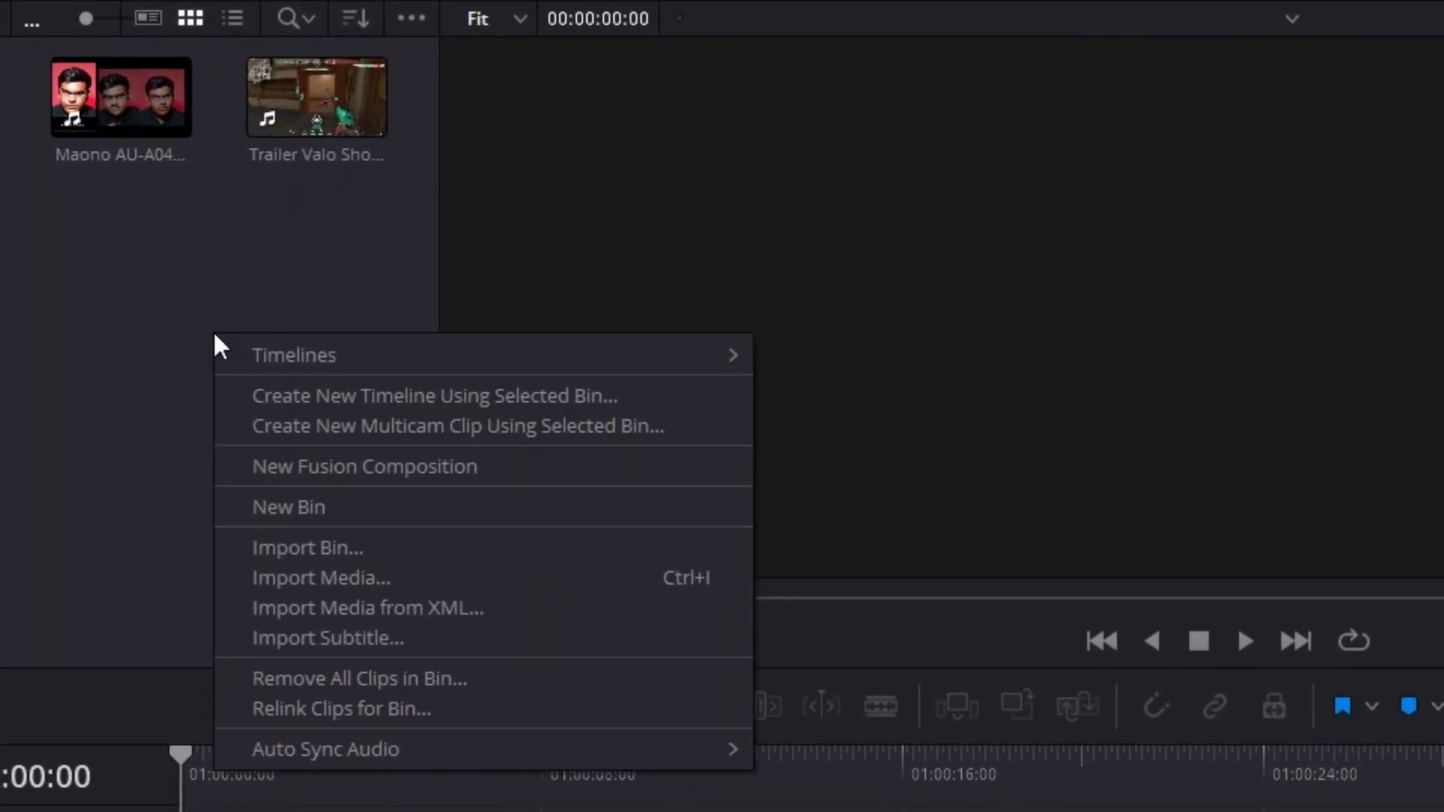
mouse_move(284, 352)
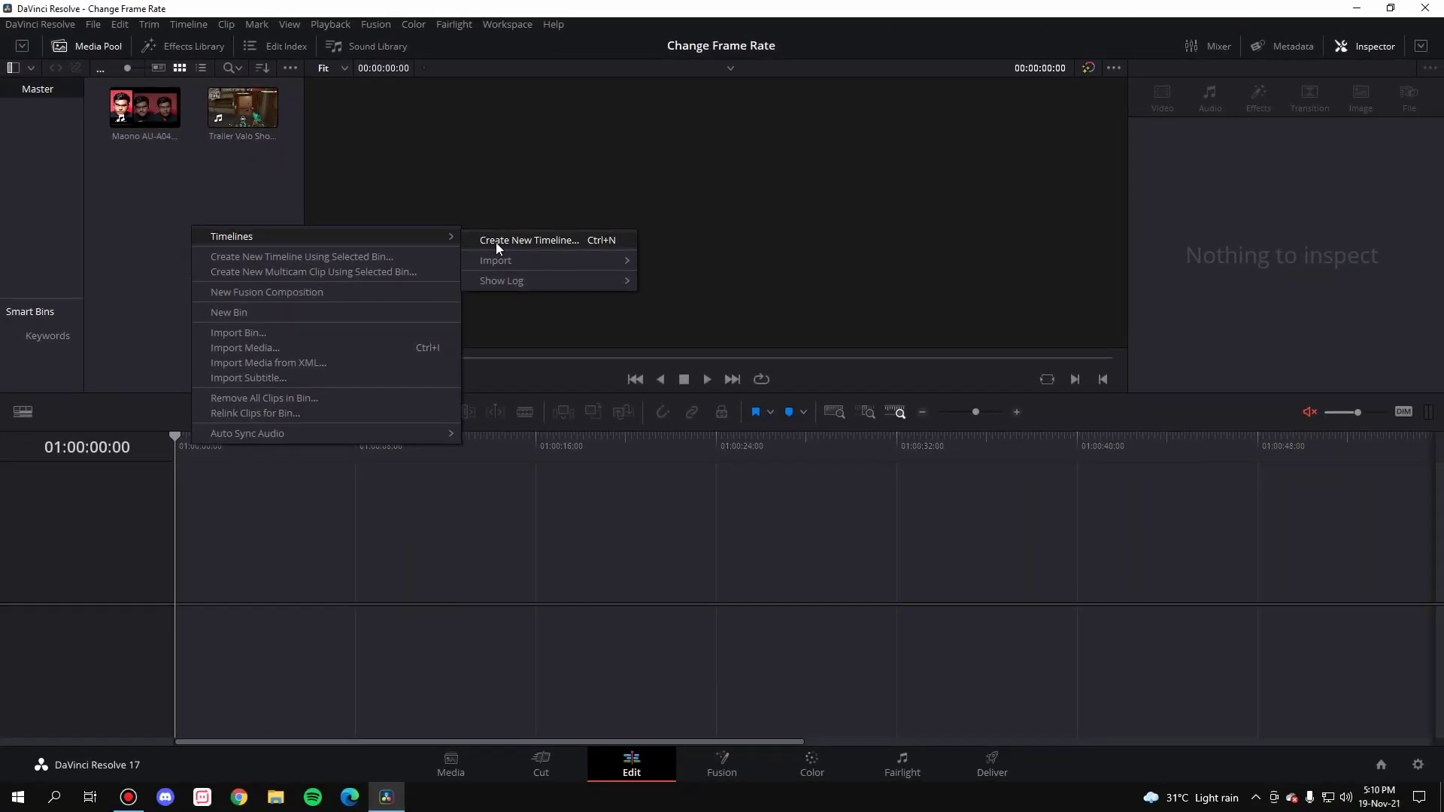
click(496, 241)
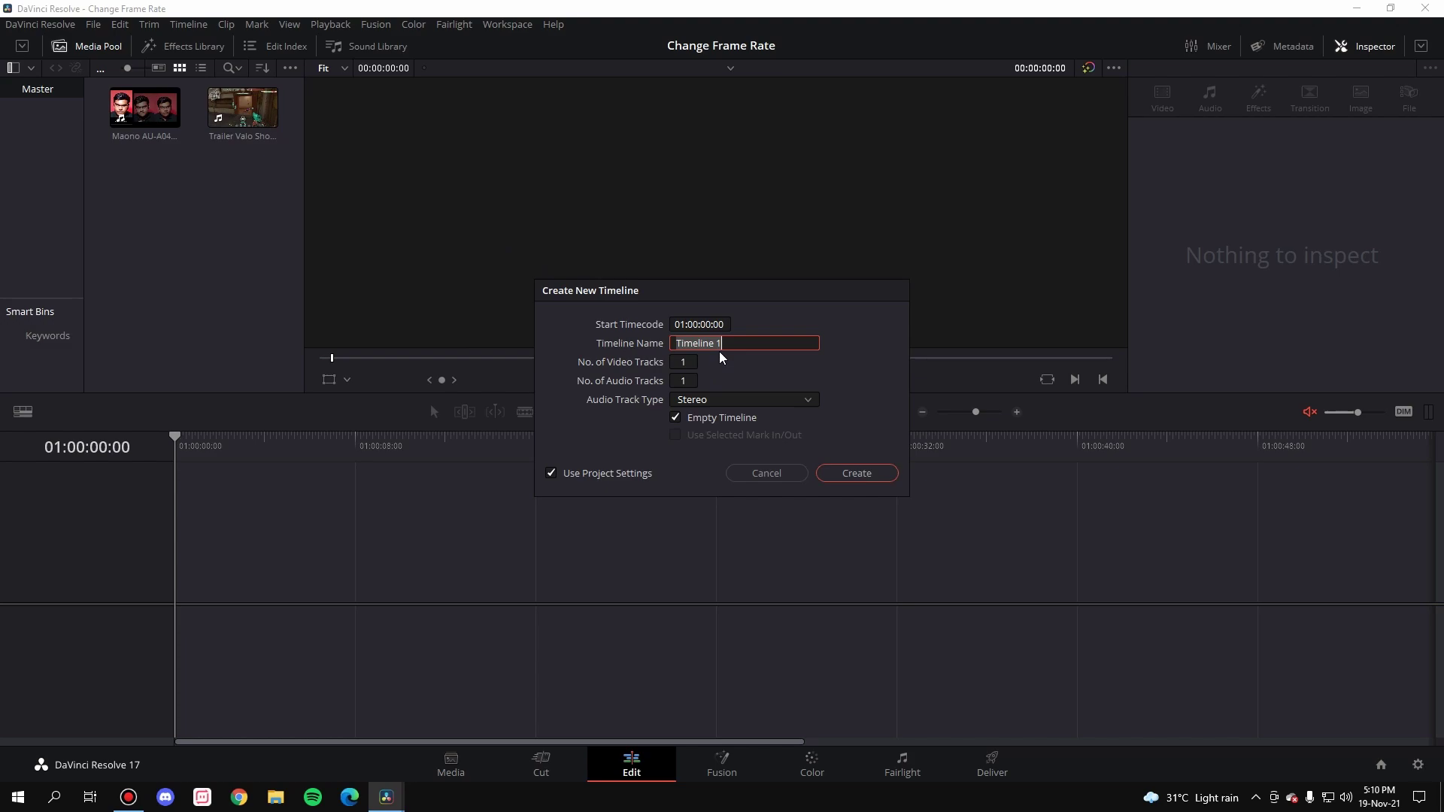
click(552, 474)
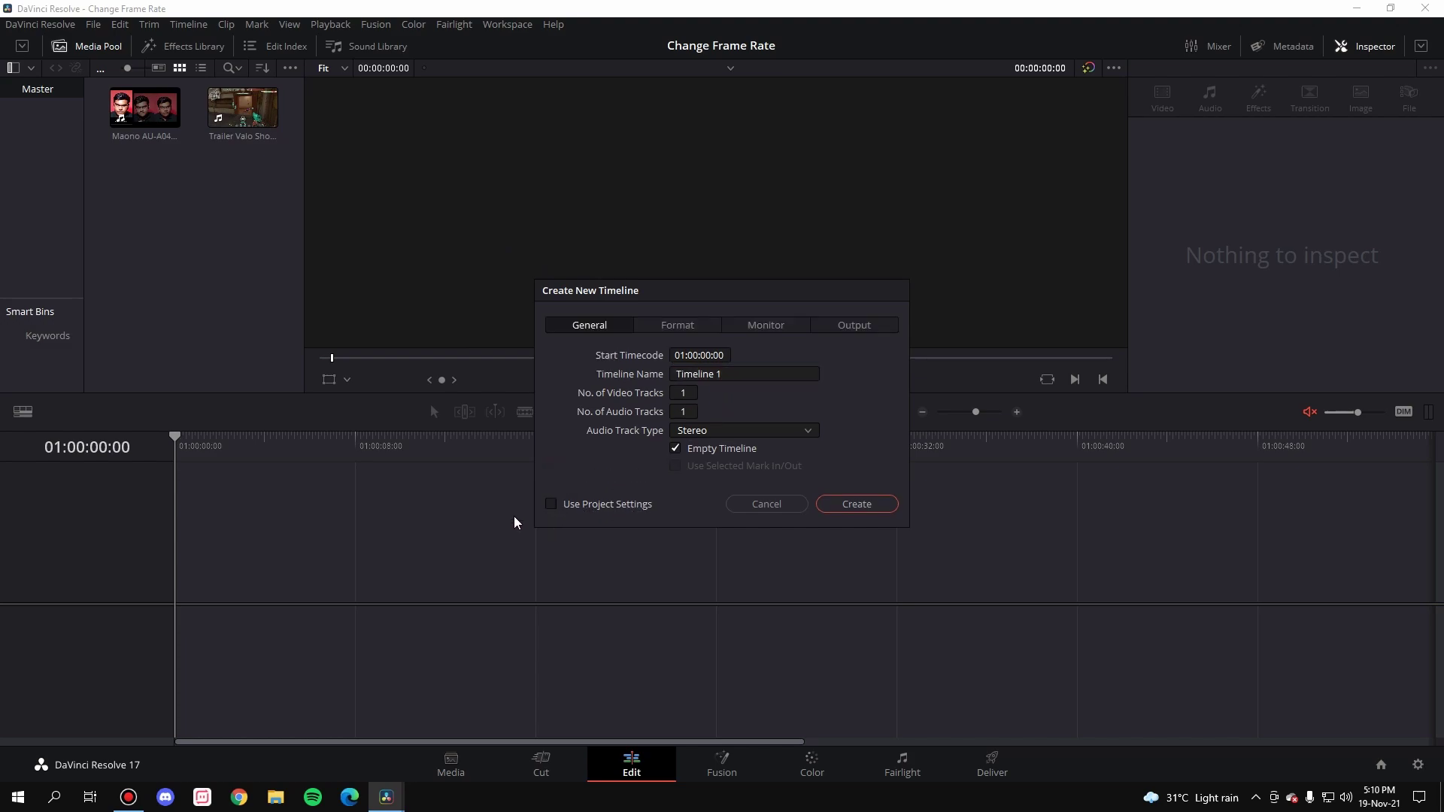
click(677, 325)
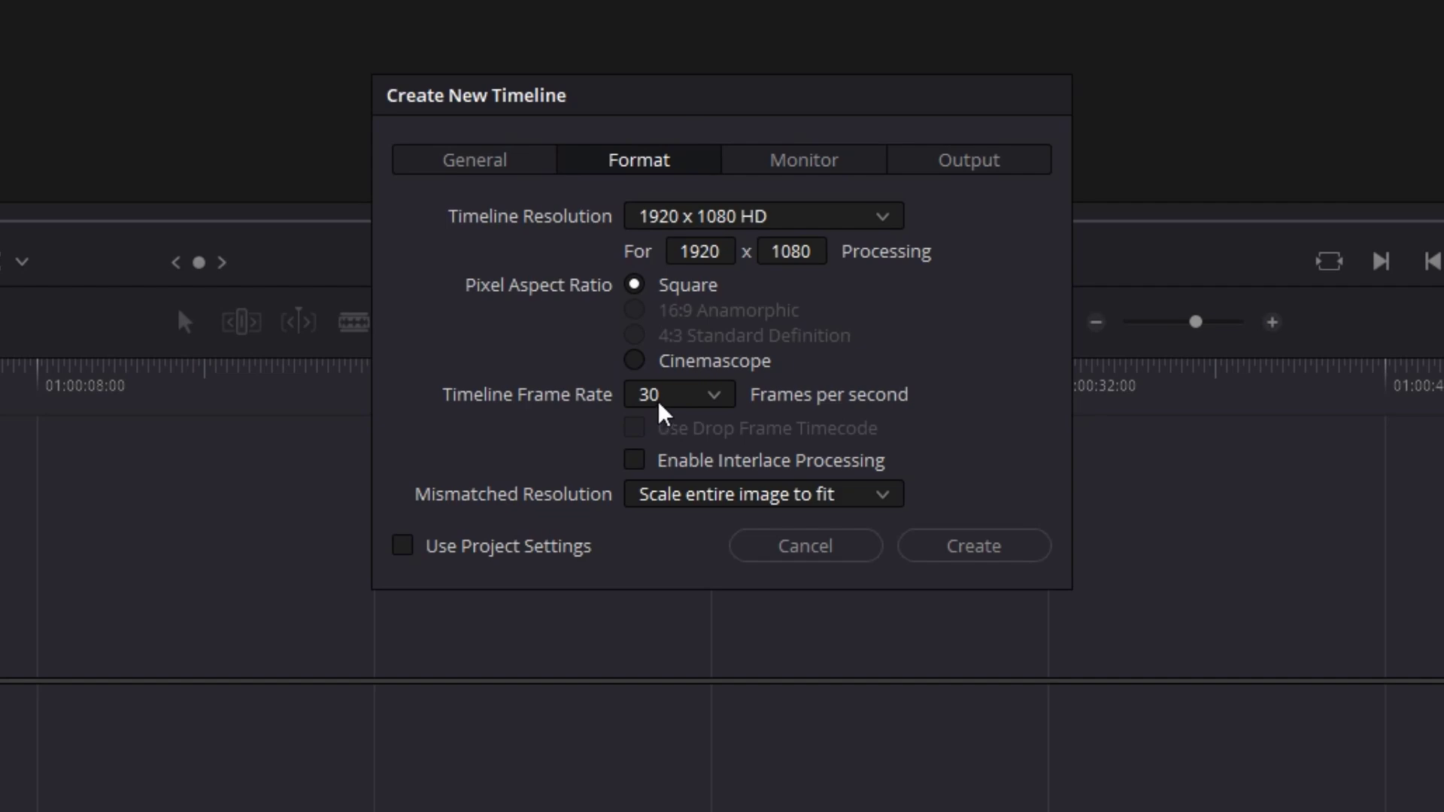
click(693, 400)
scroll(683, 655, down, 2)
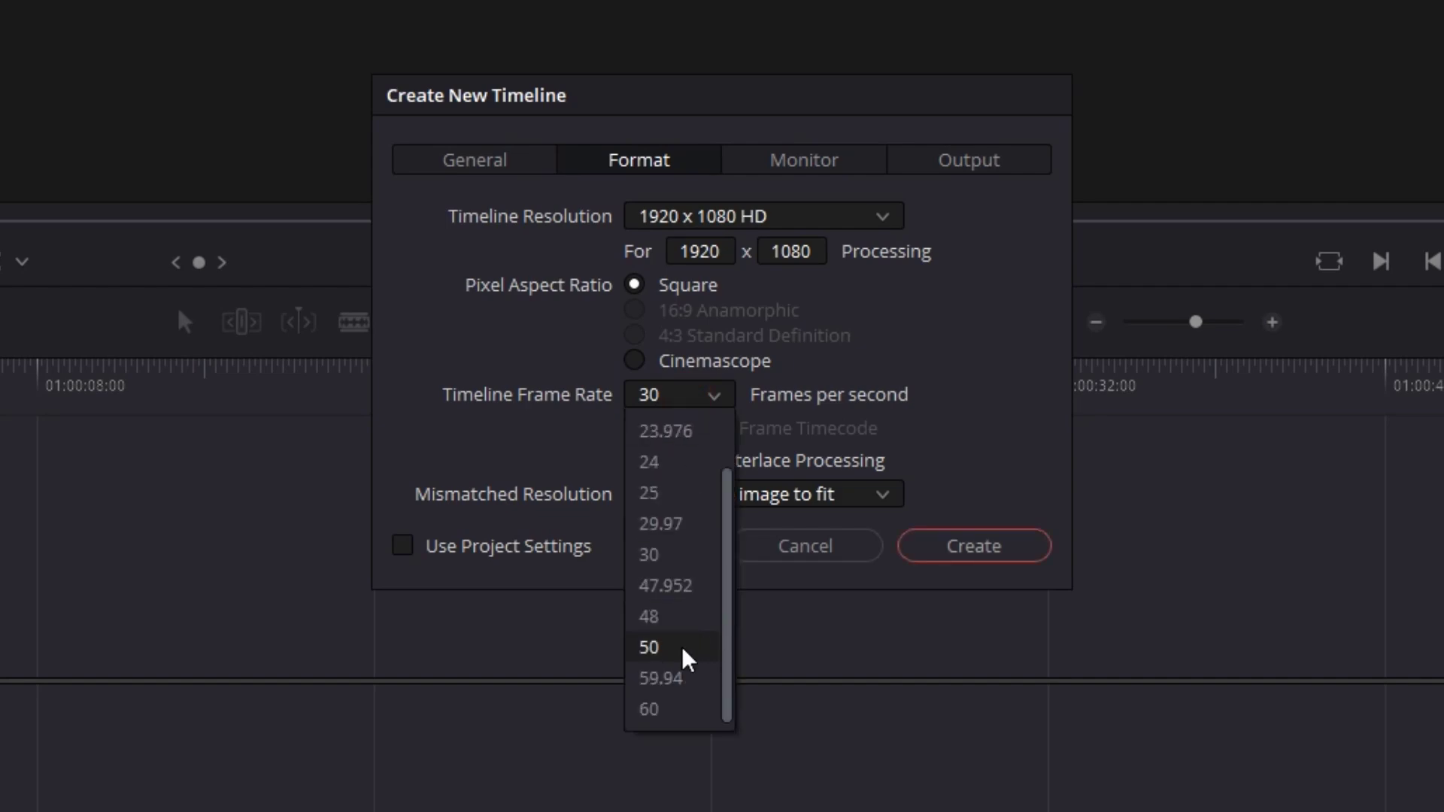
click(680, 708)
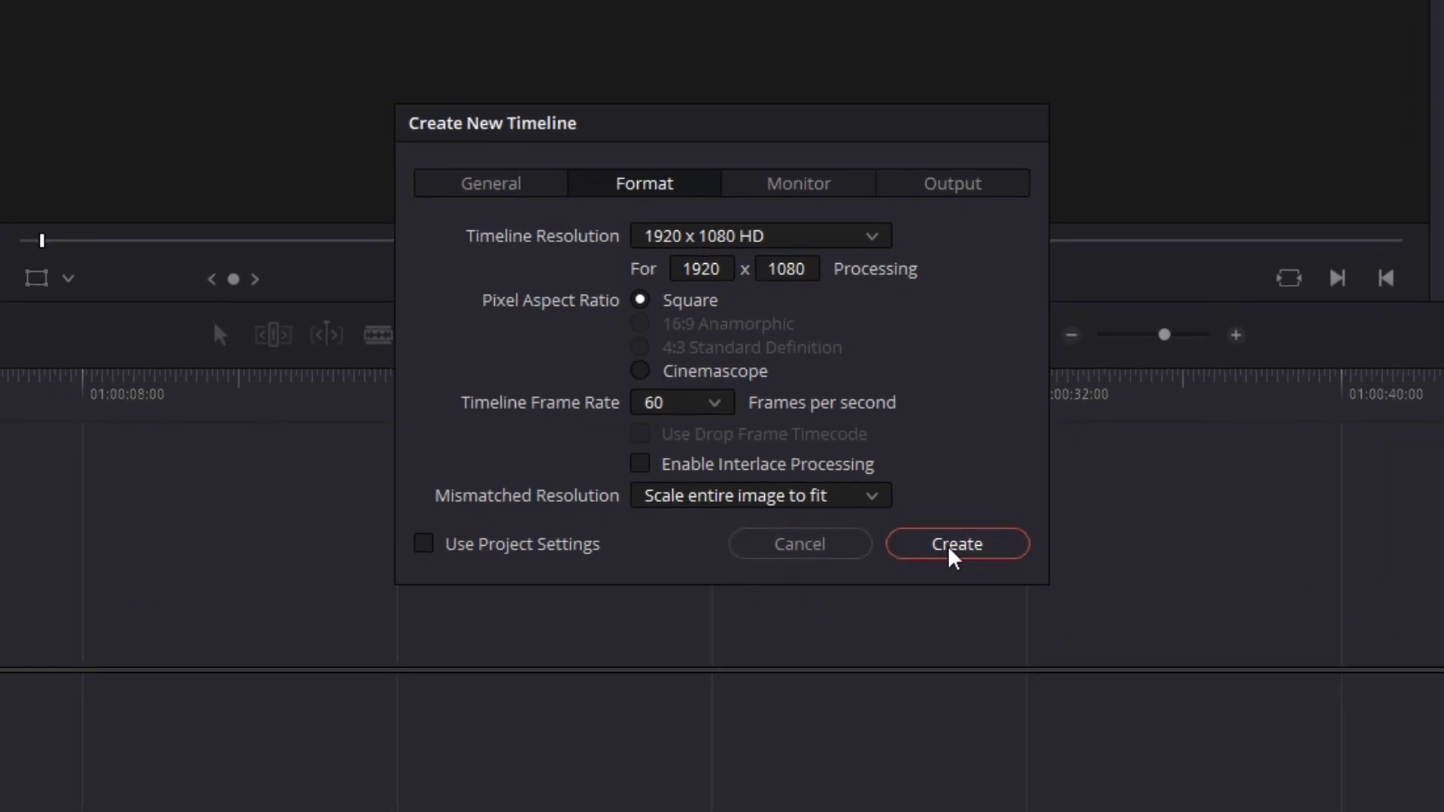
click(951, 553)
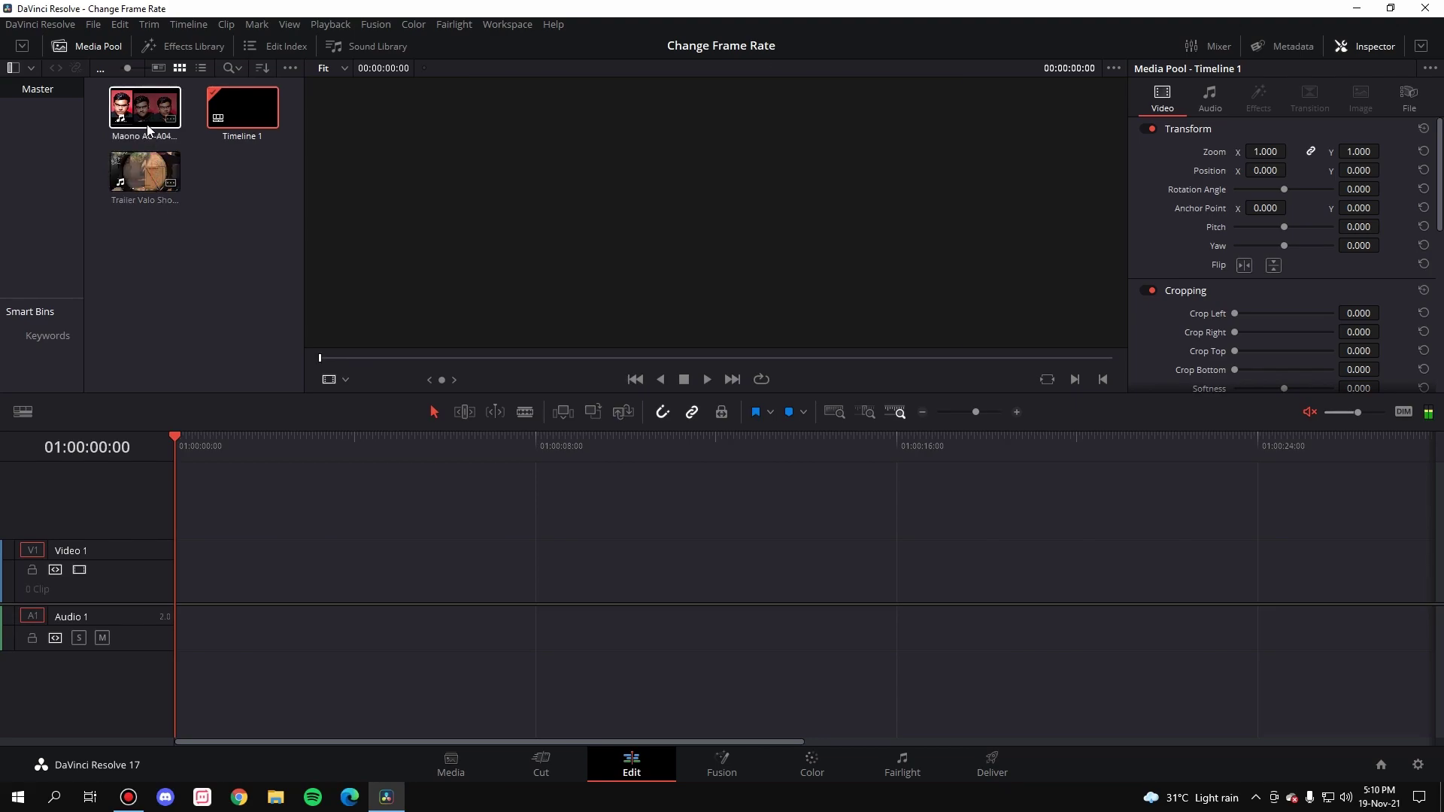
- Add the Maono clip, then the Trailer Valo Shots clip, to Timeline 1
drag(145, 109, 245, 558)
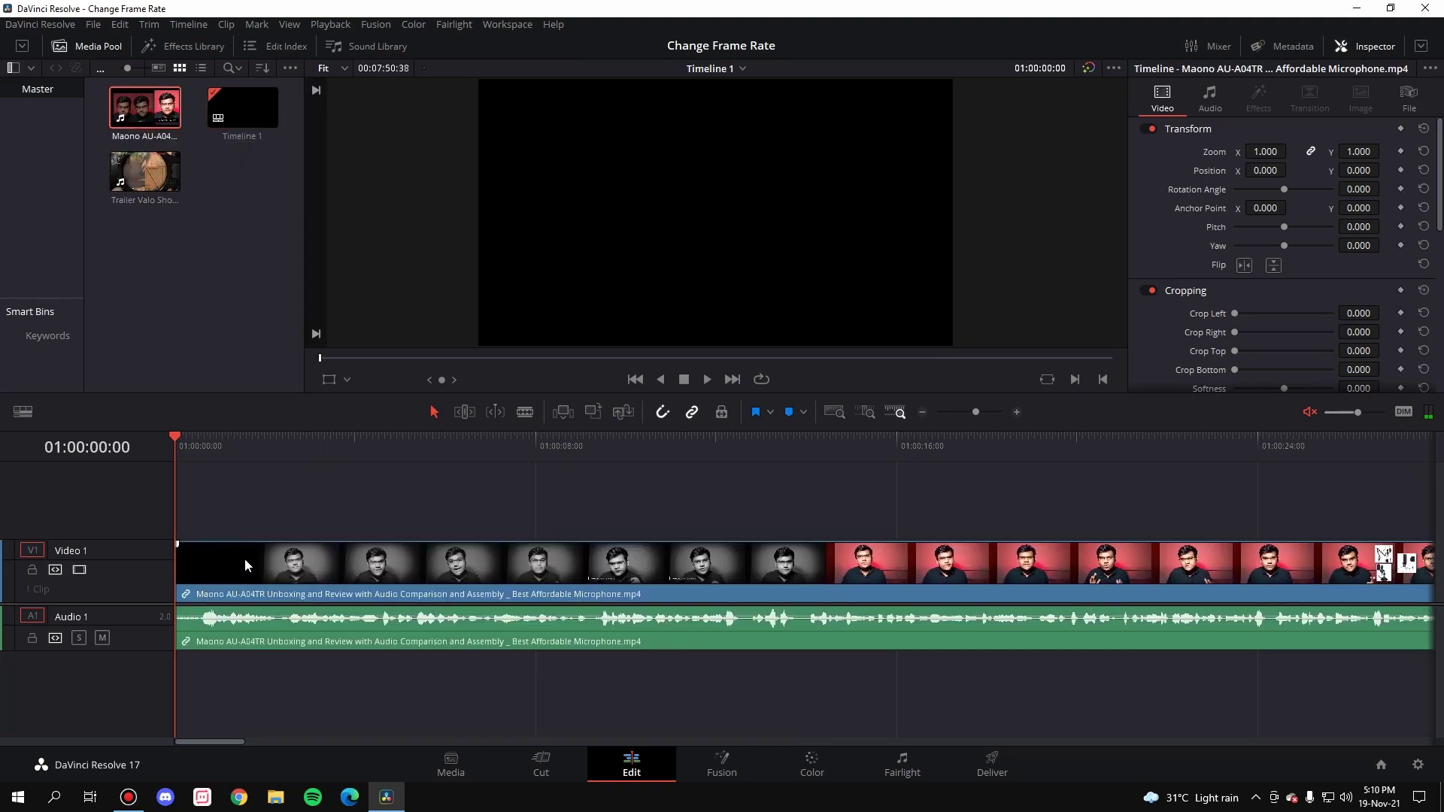
key(space)
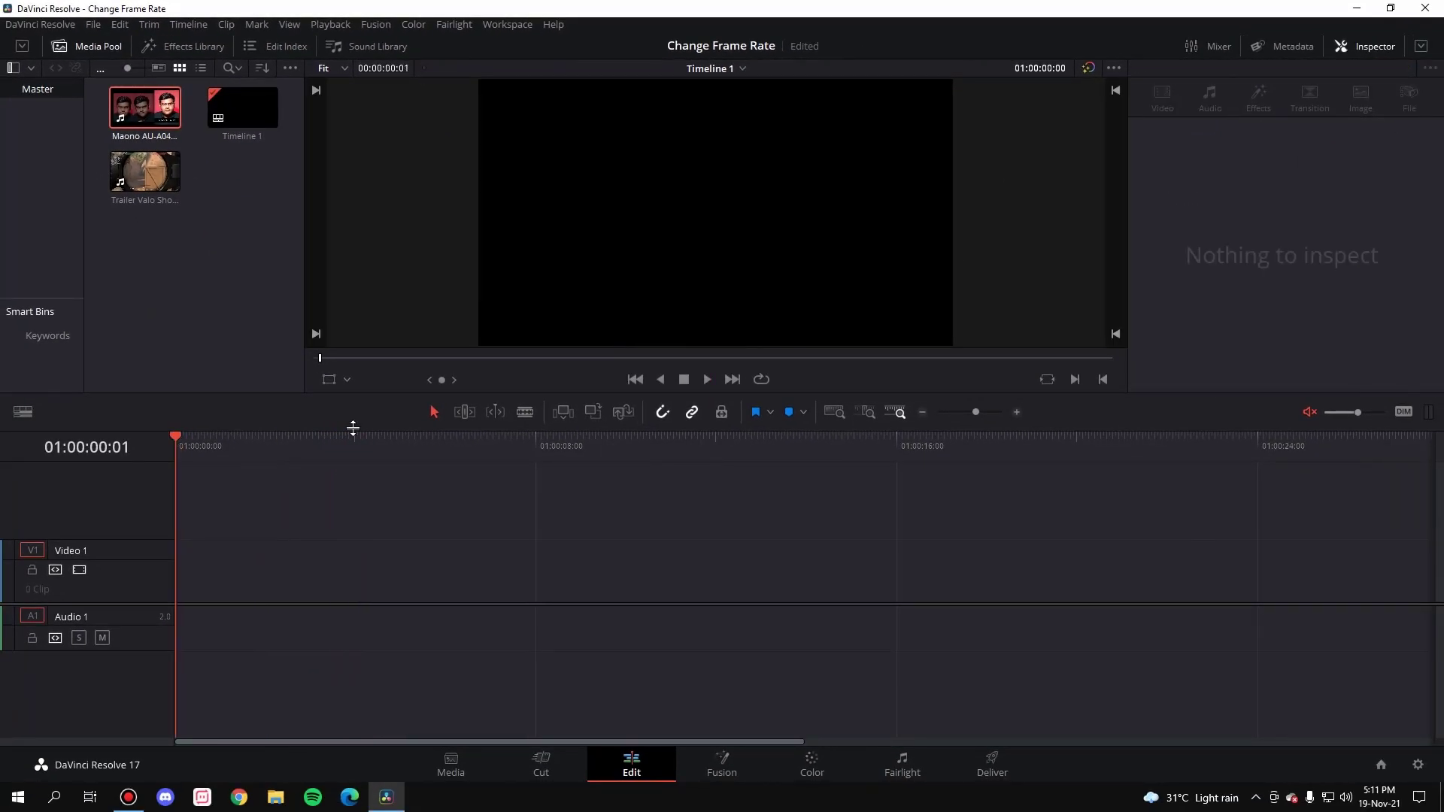
click(144, 172)
drag(144, 171, 202, 562)
- Play back the 60 fps timeline and save the project with Ctrl+S
key(space)
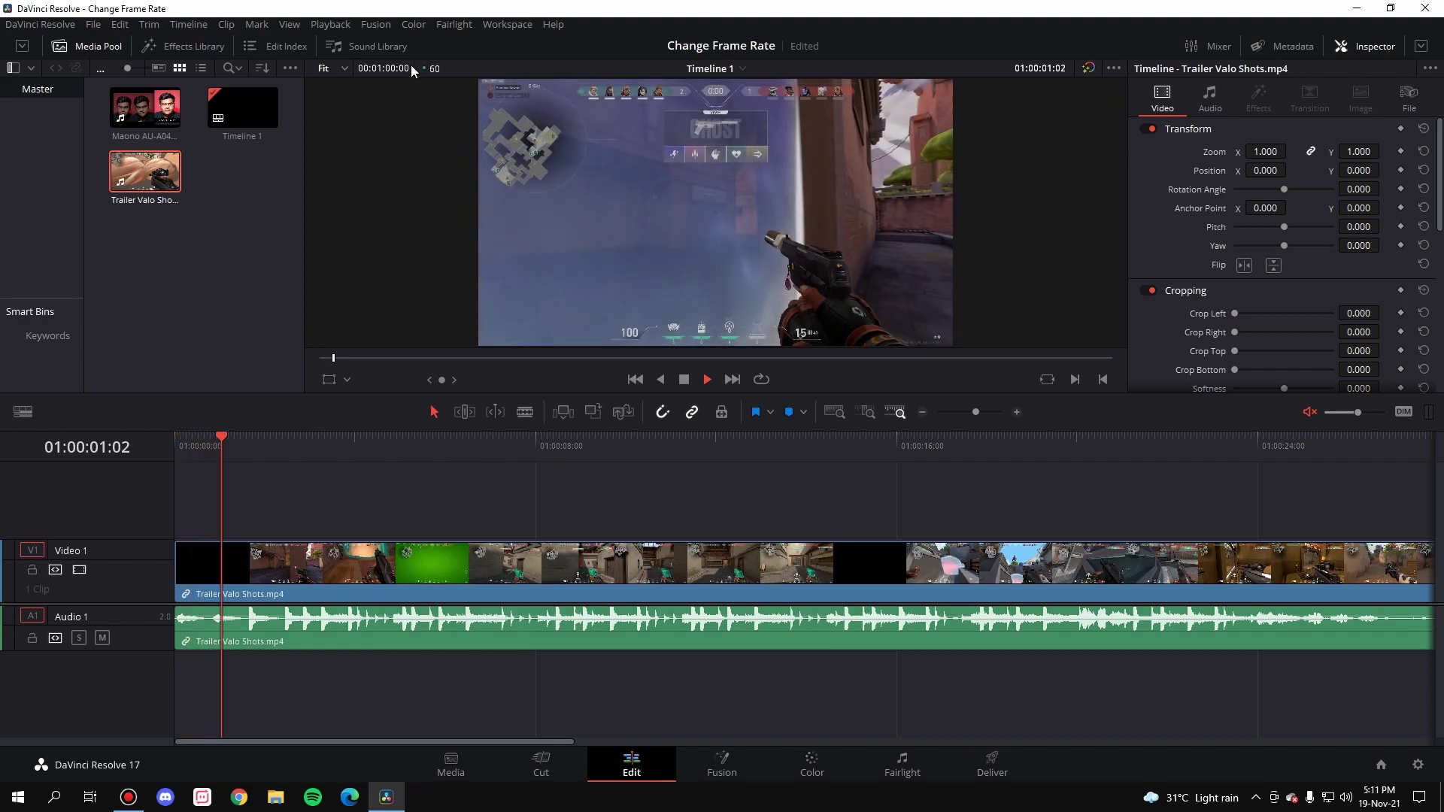
key(space)
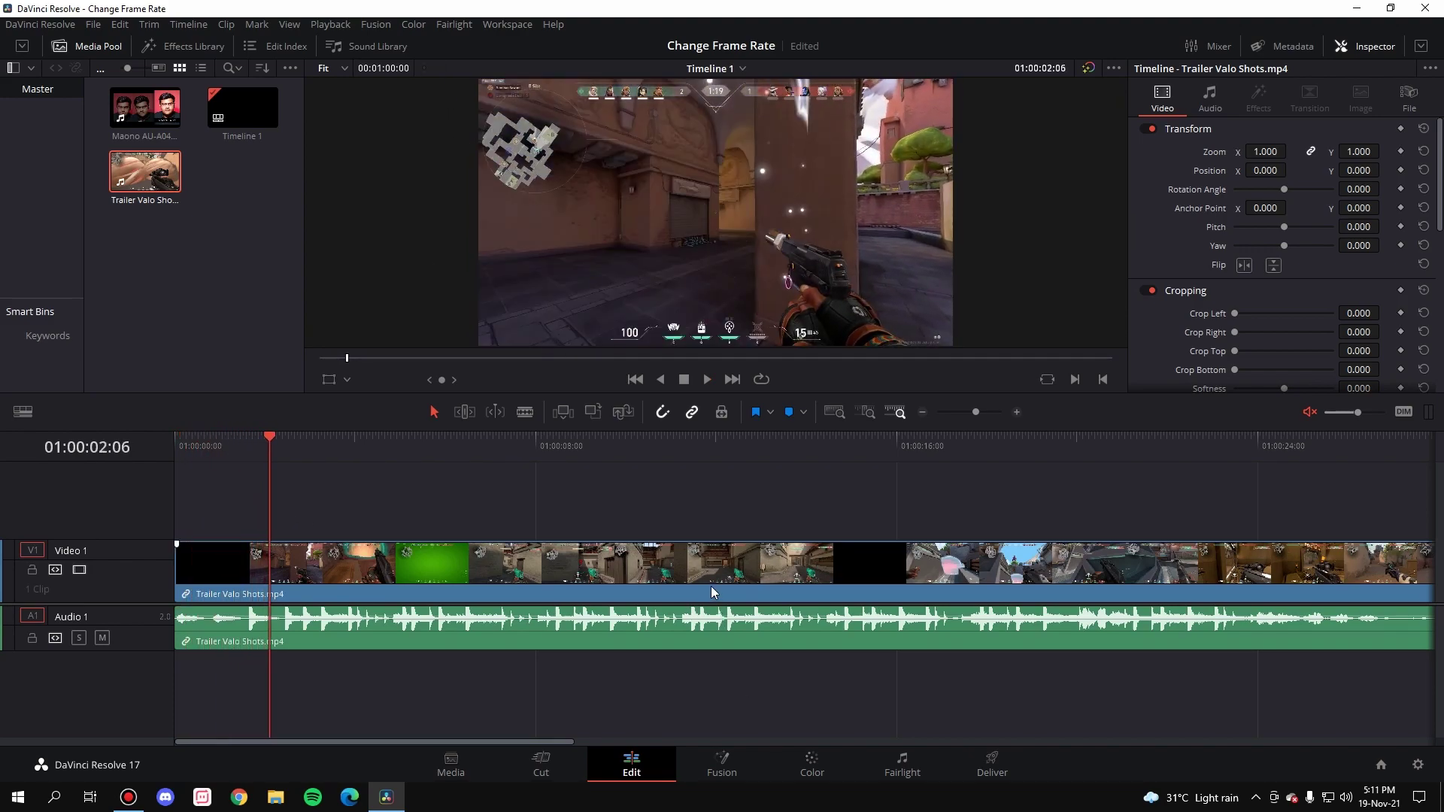
key(ctrl+s)
key(space)
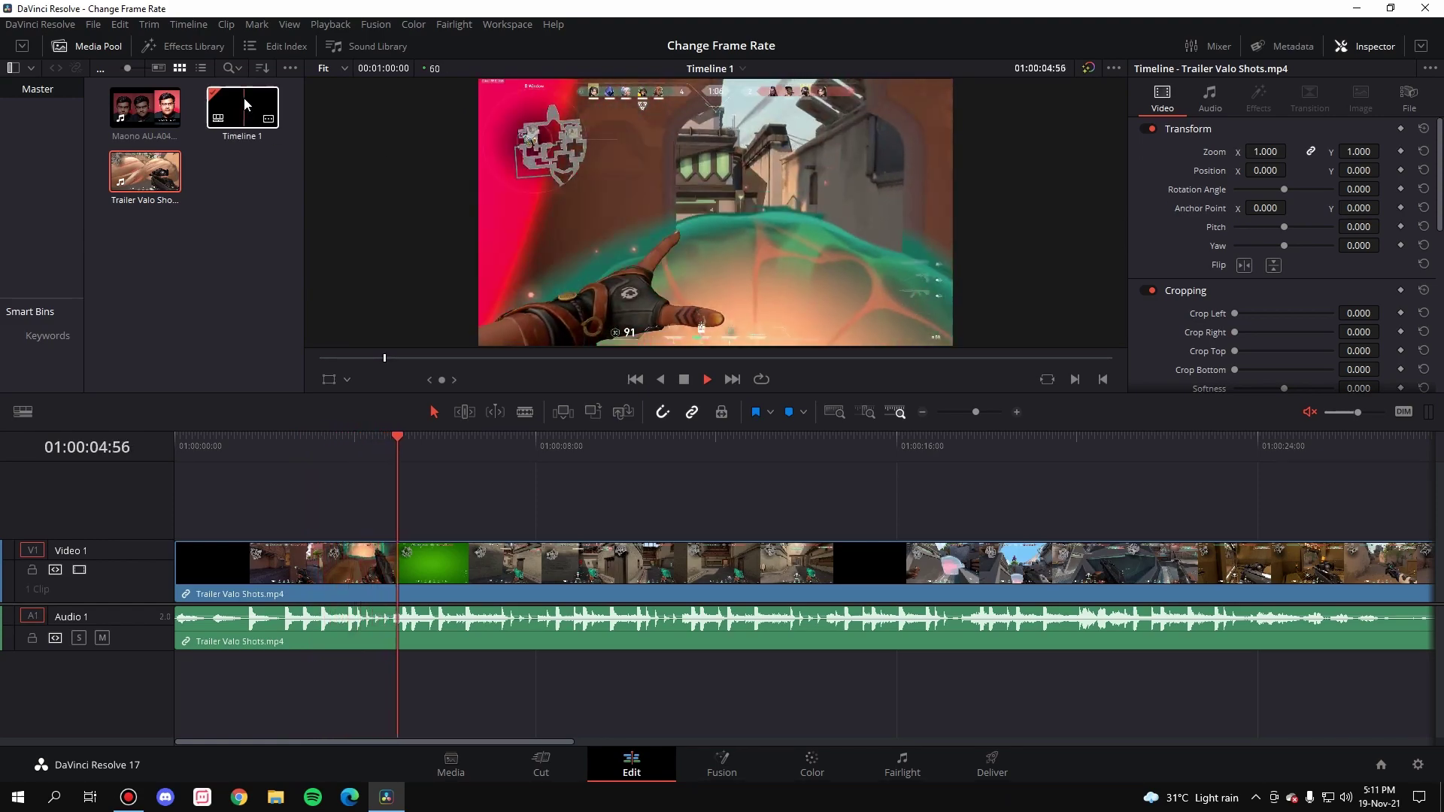
key(space)
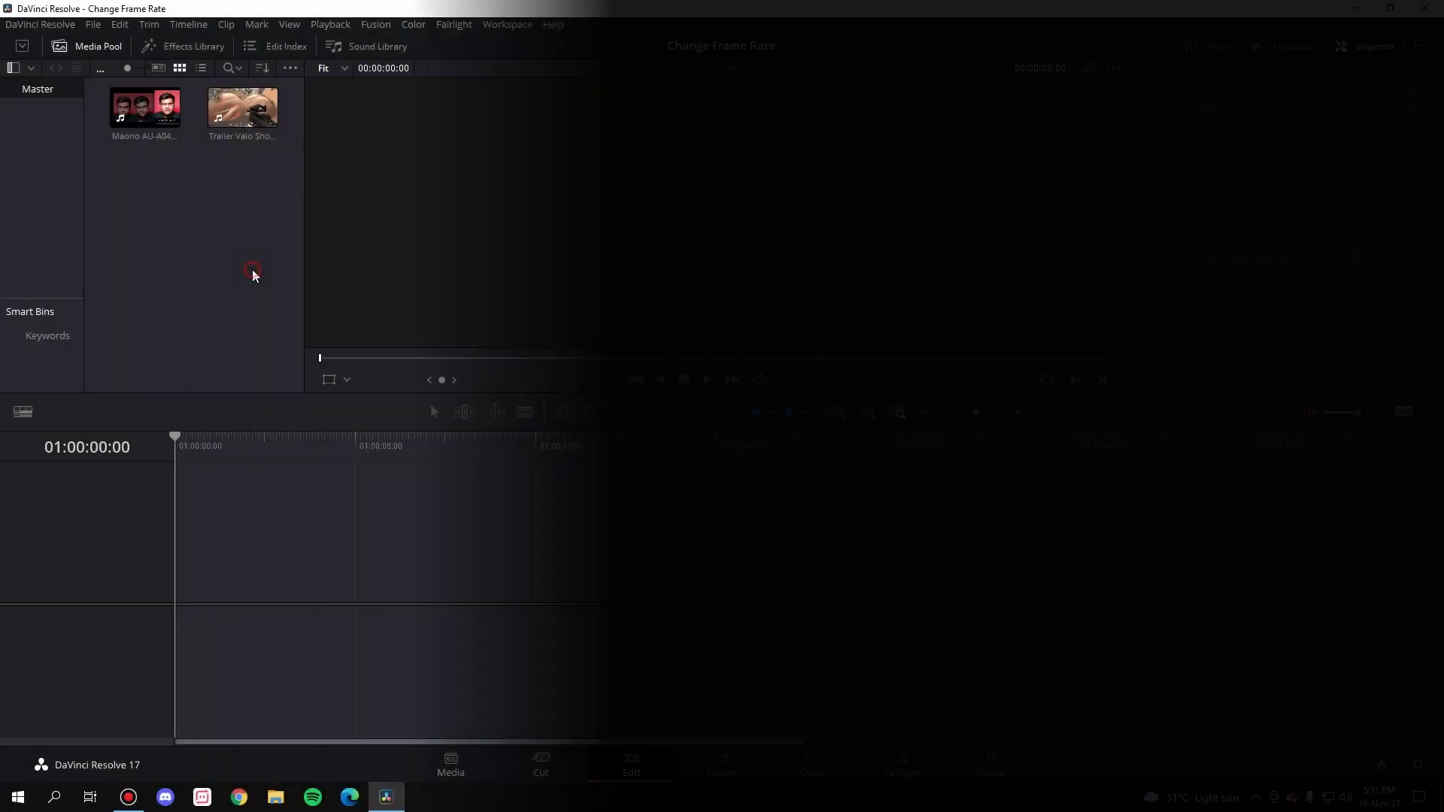
- Drop Trailer Valo Shots into the timeline and blade it at three points into four pieces
click(237, 272)
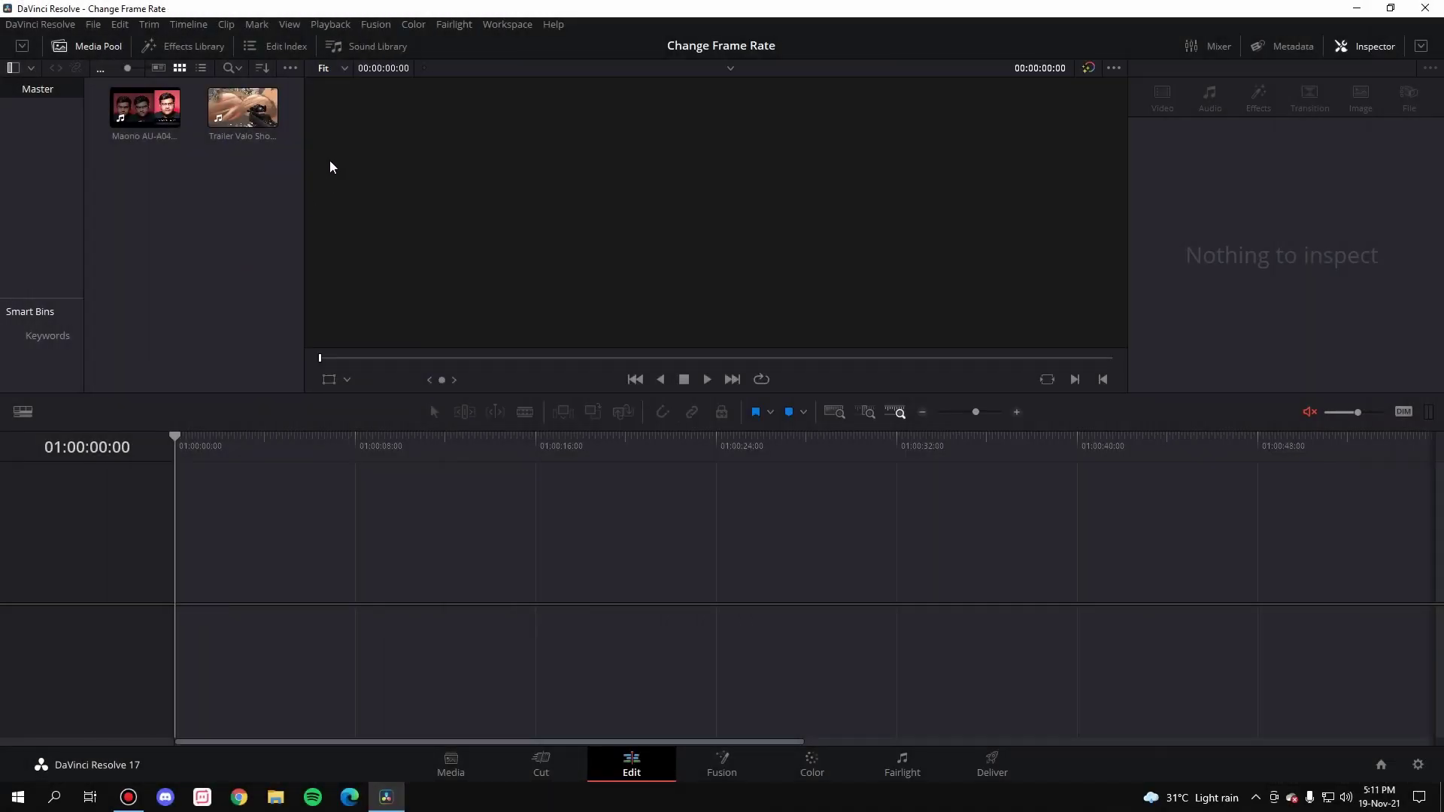
drag(245, 111, 178, 594)
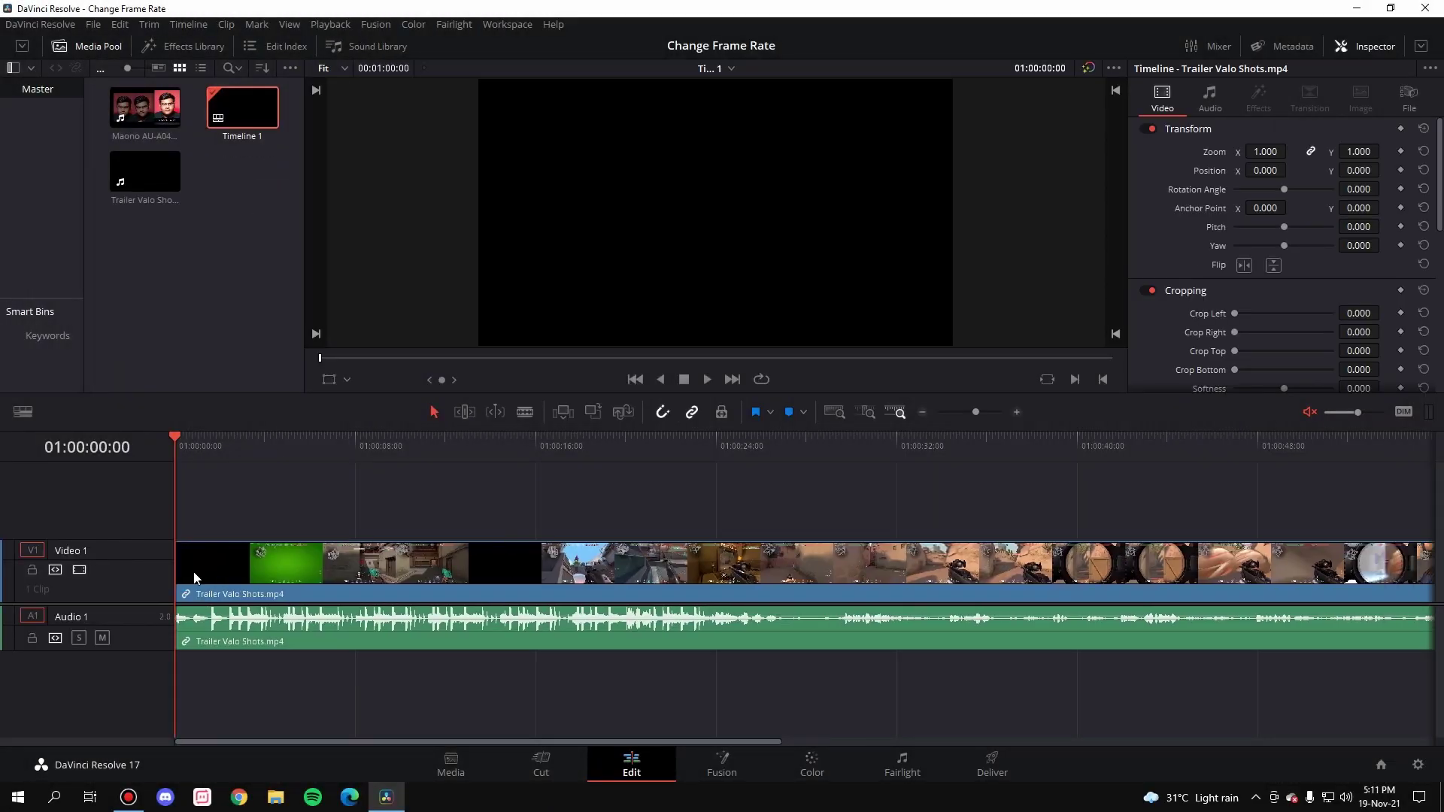
key(b)
click(499, 564)
click(870, 564)
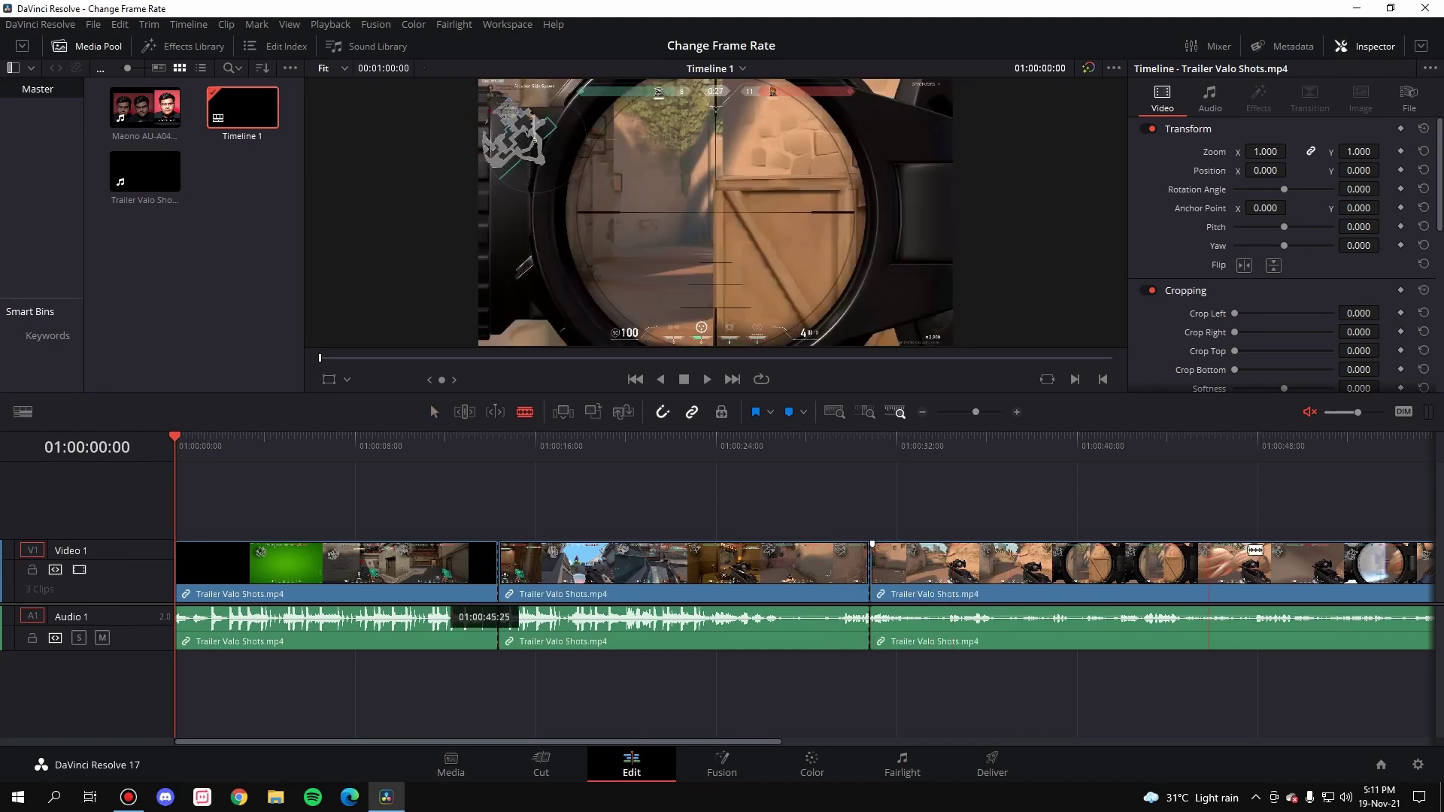
click(1261, 564)
- Add Blur Dissolve transitions at the second and third cuts
key(a)
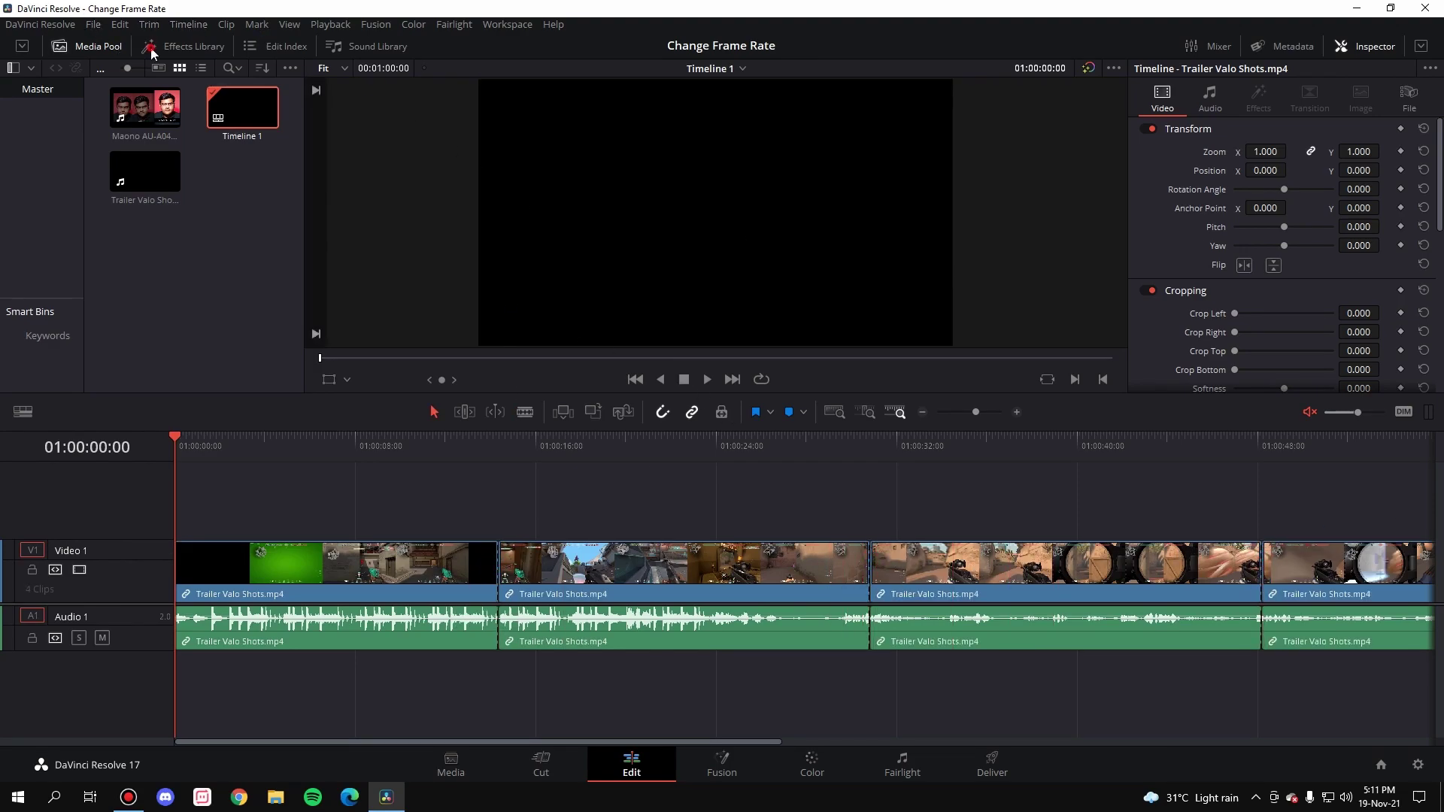
click(184, 46)
click(81, 111)
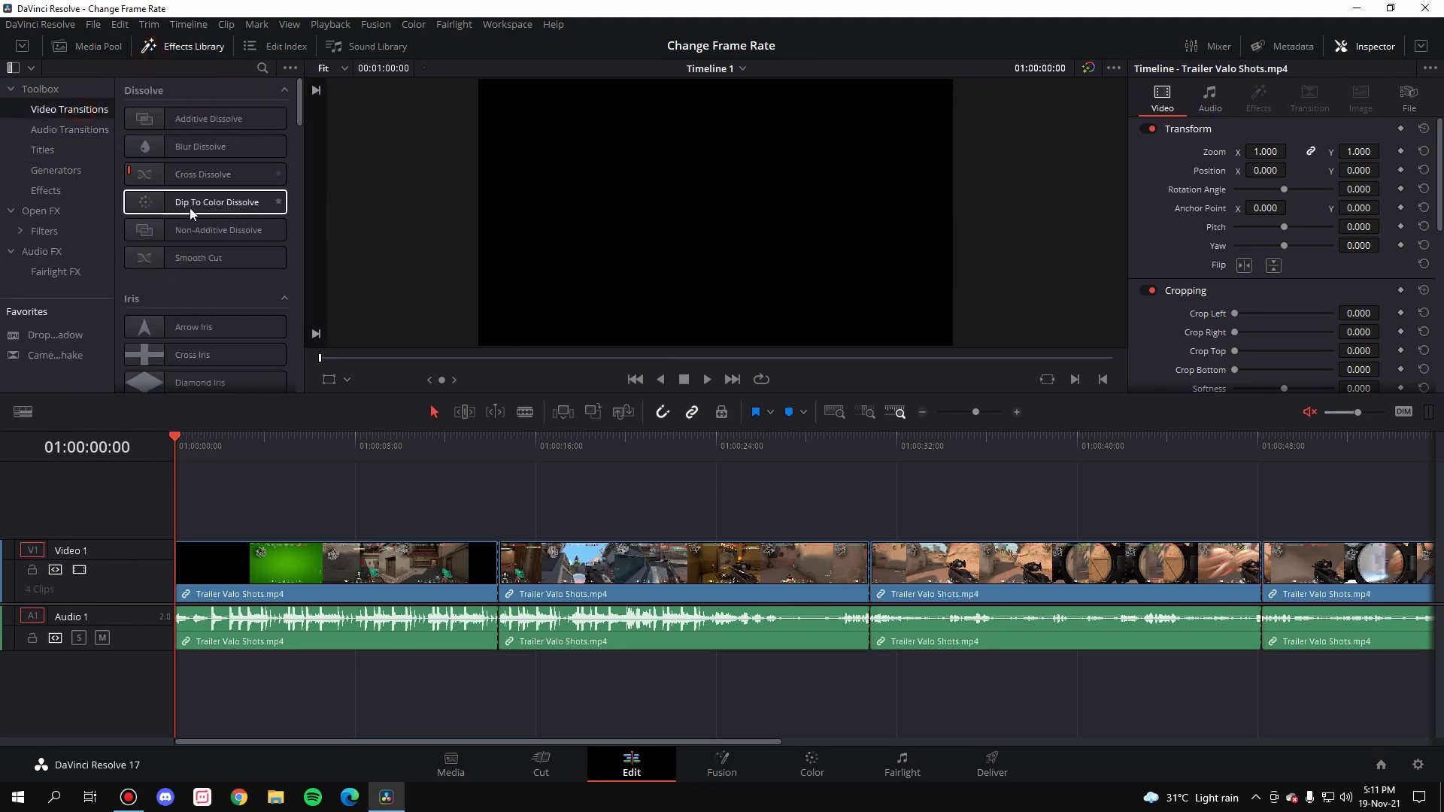
drag(192, 157, 869, 564)
drag(204, 137, 1261, 564)
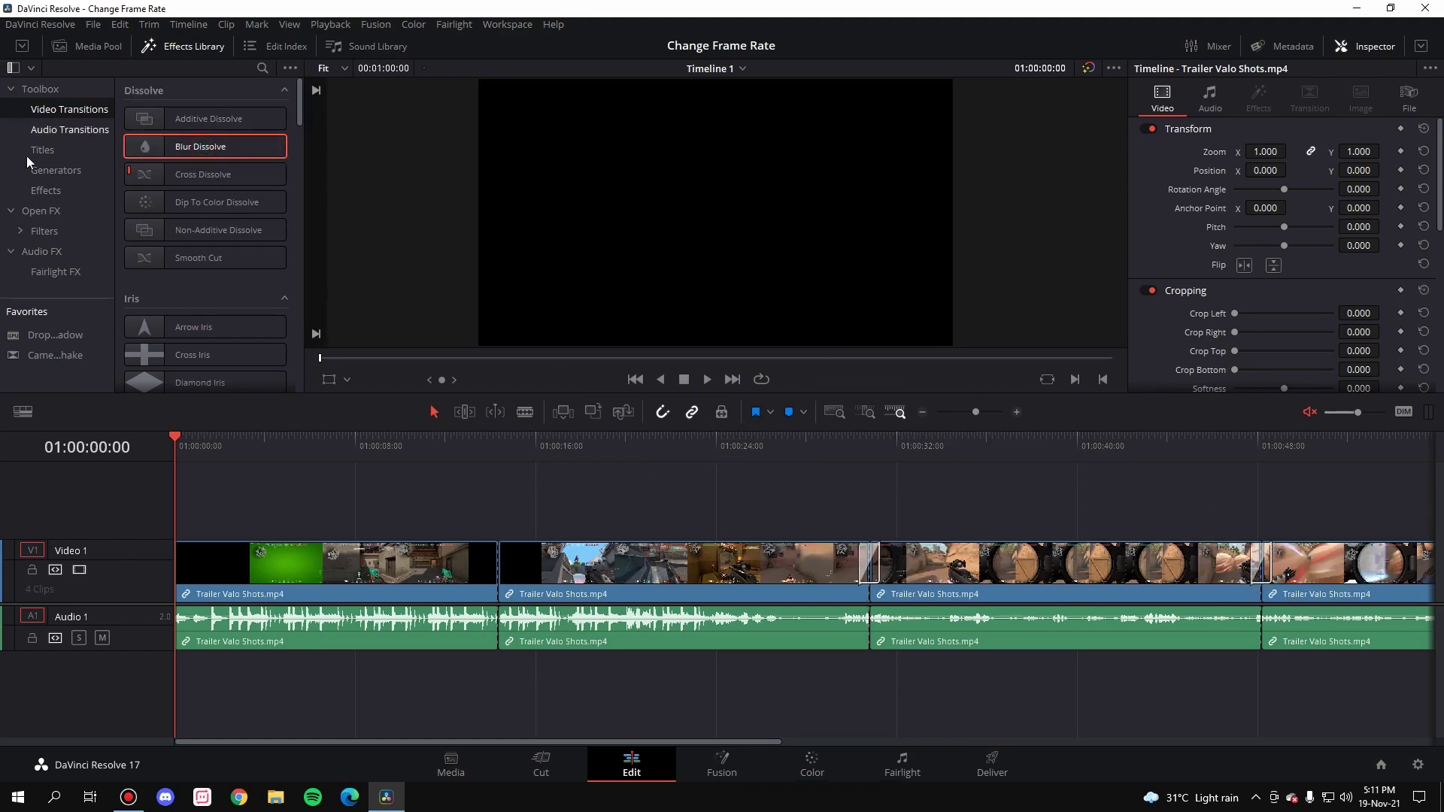
- Place a Text title on Video 2 and change its text to 'Hello'
click(42, 150)
drag(181, 229, 960, 518)
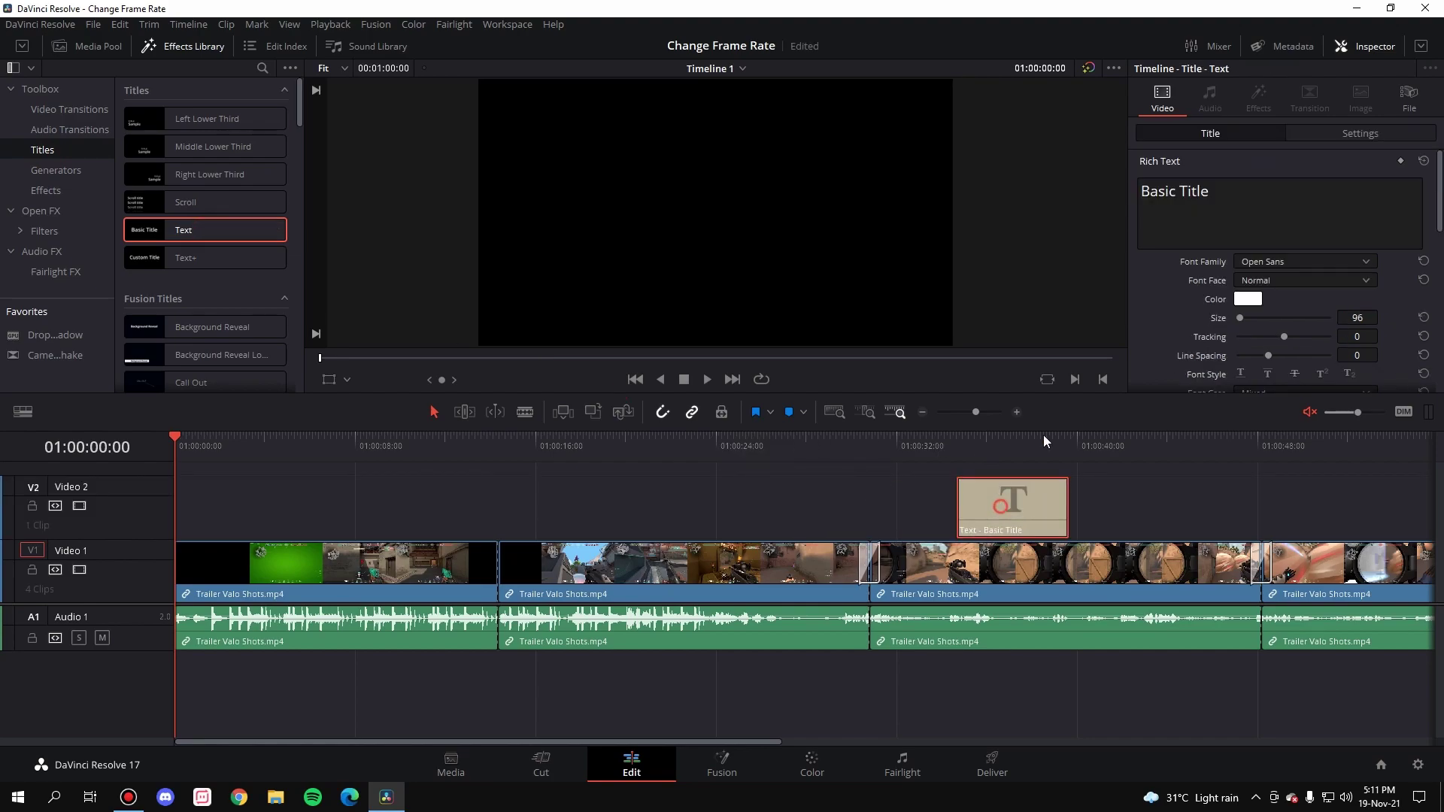
click(1225, 203)
key(ctrl+a)
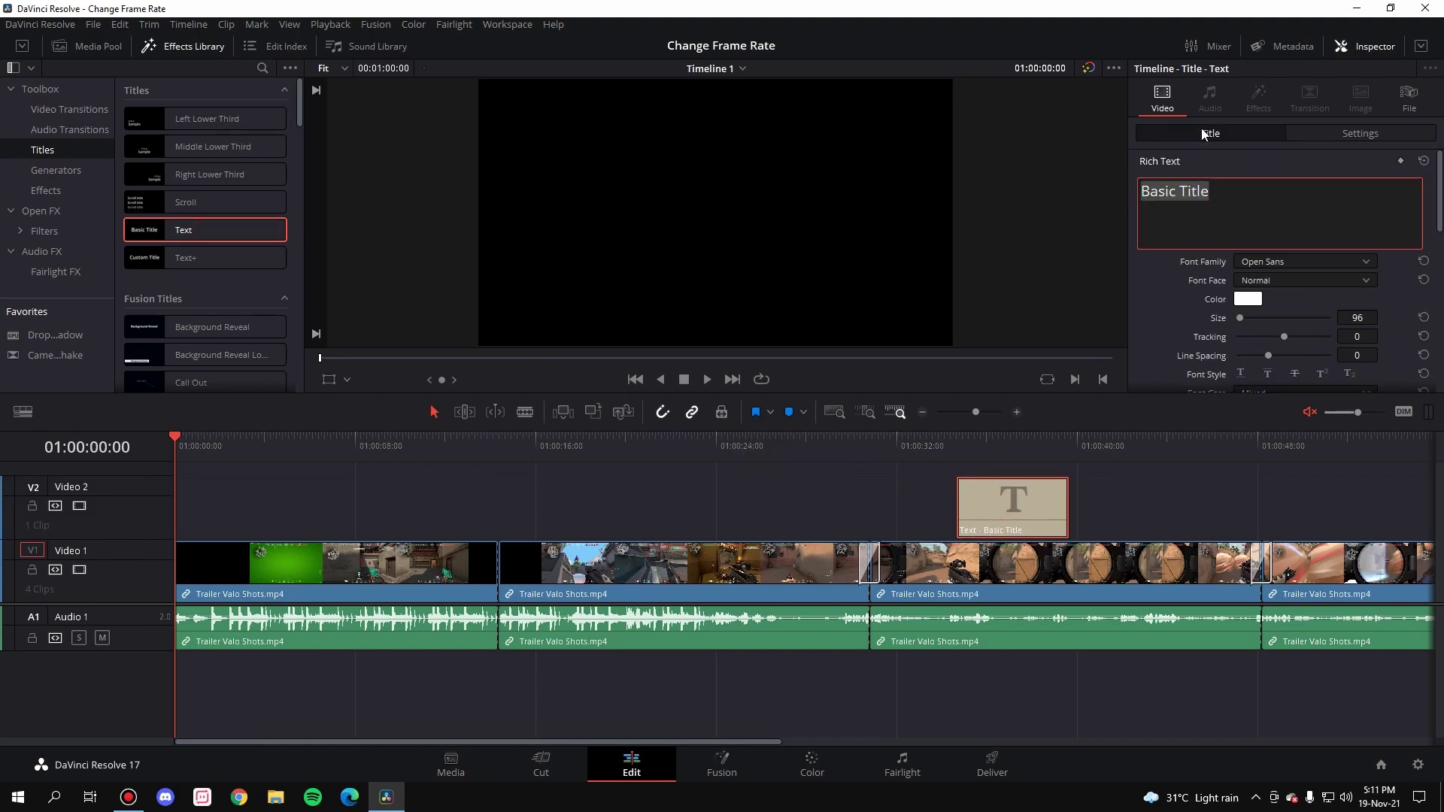
text(Hello)
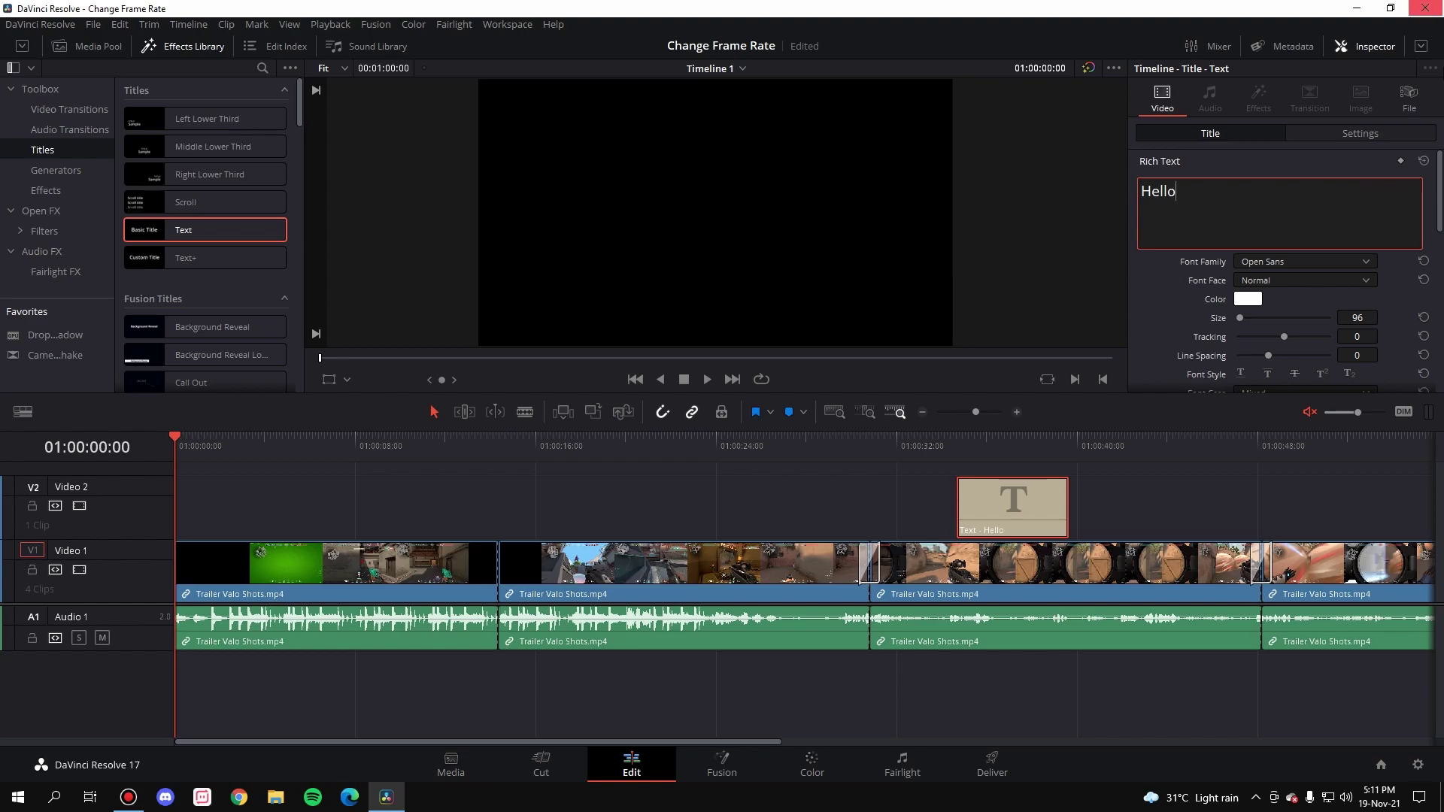
- Play Timeline 1 from about 13 seconds in to check its playback
click(1148, 510)
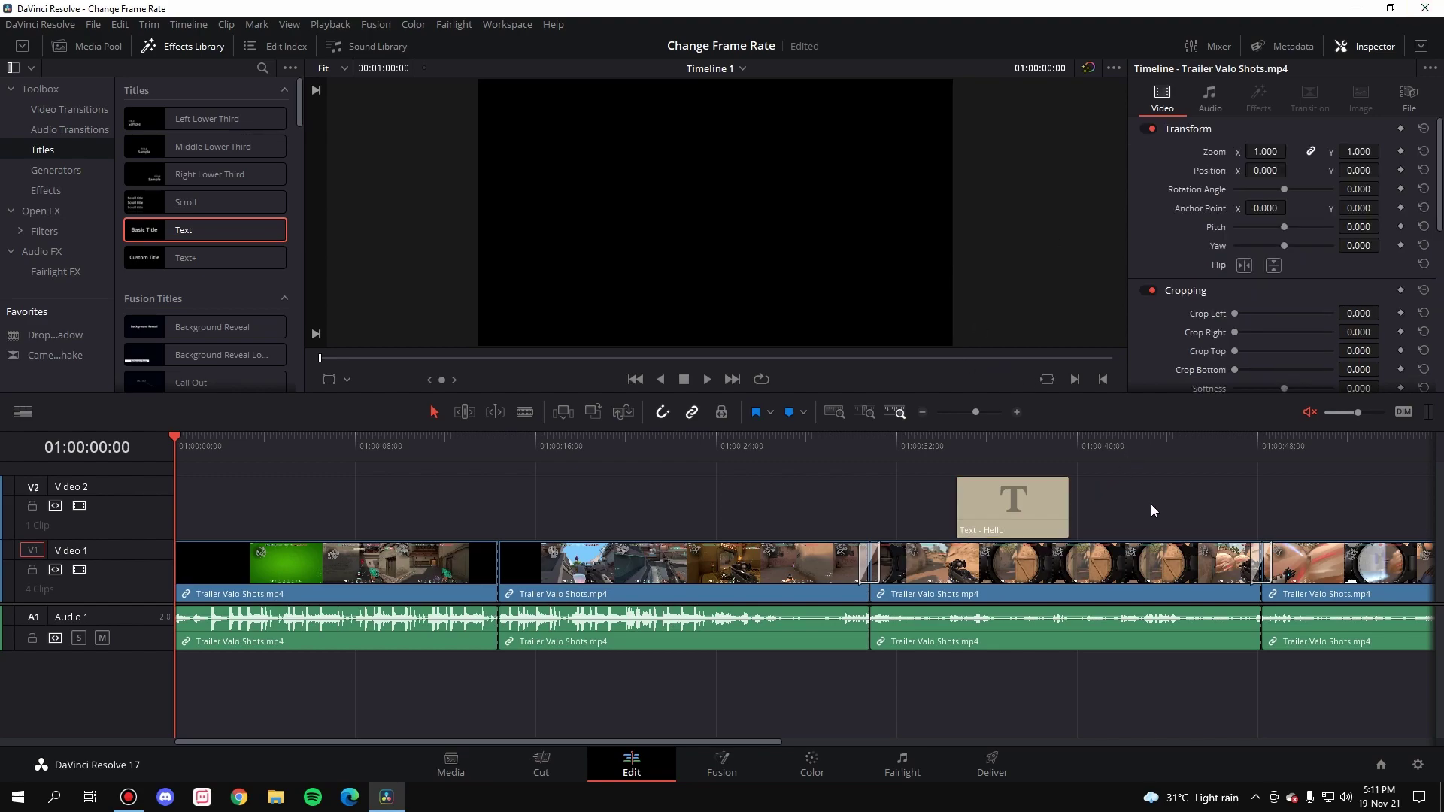
click(471, 442)
key(space)
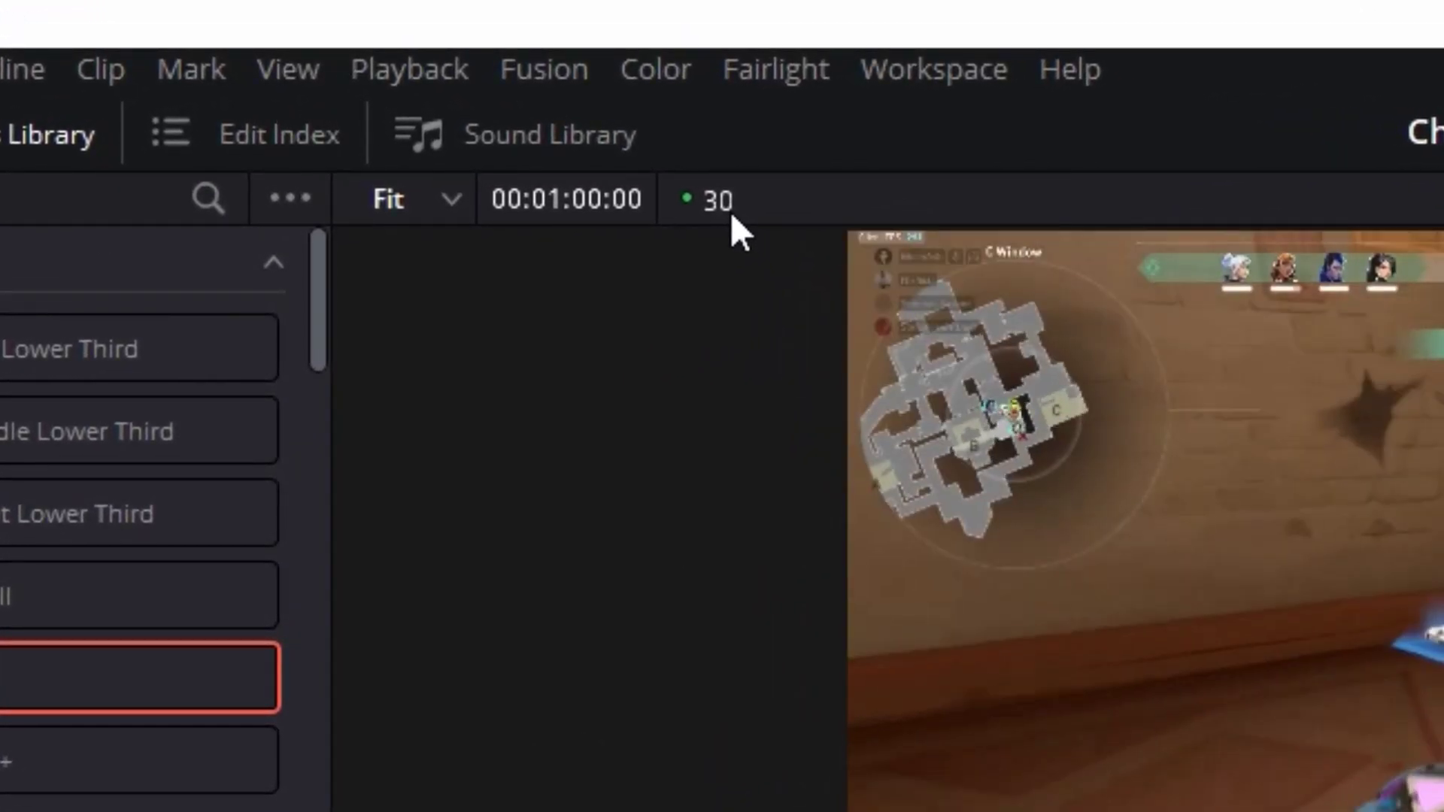
key(space)
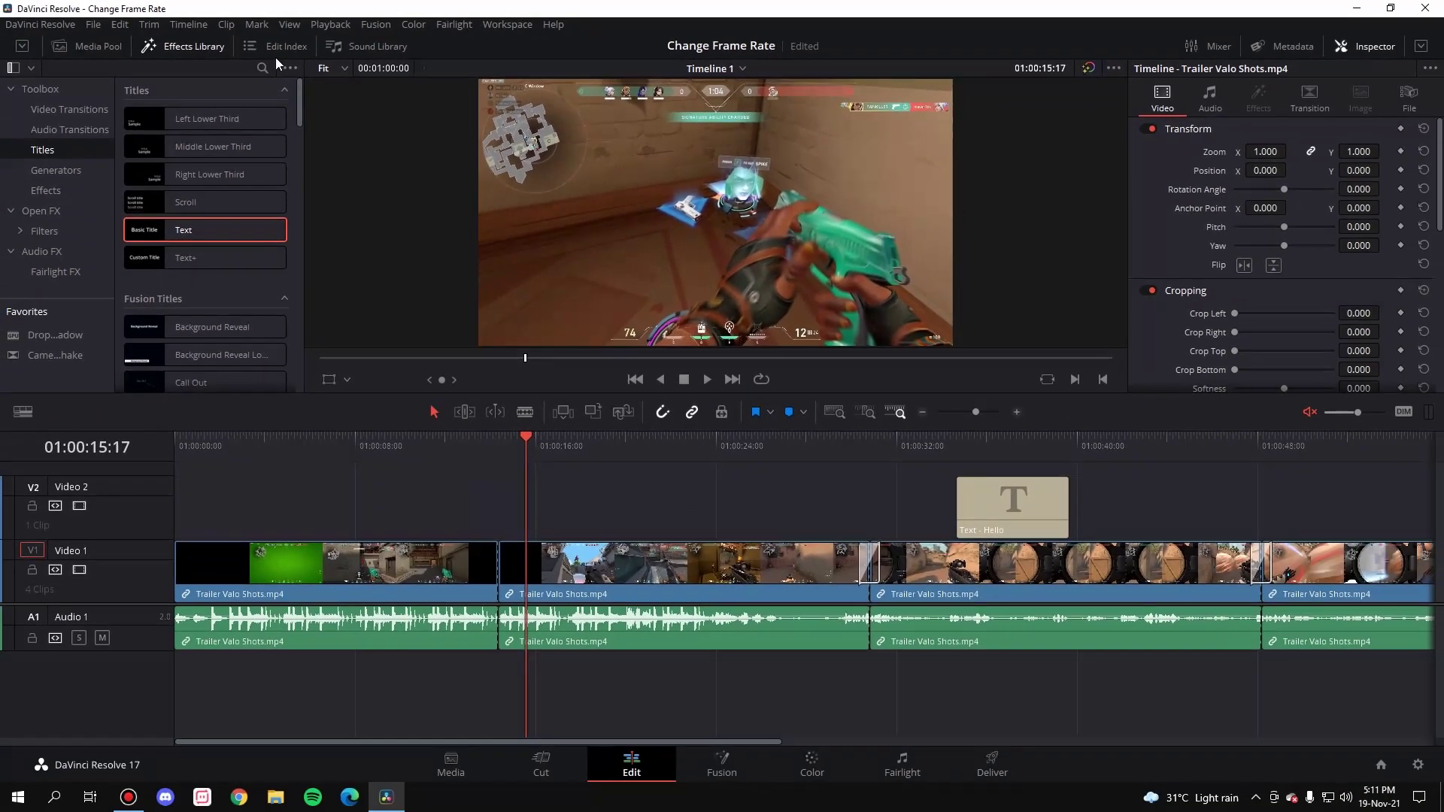
- Create Timeline 2 without project settings, at a 60 fps timeline frame rate
click(84, 54)
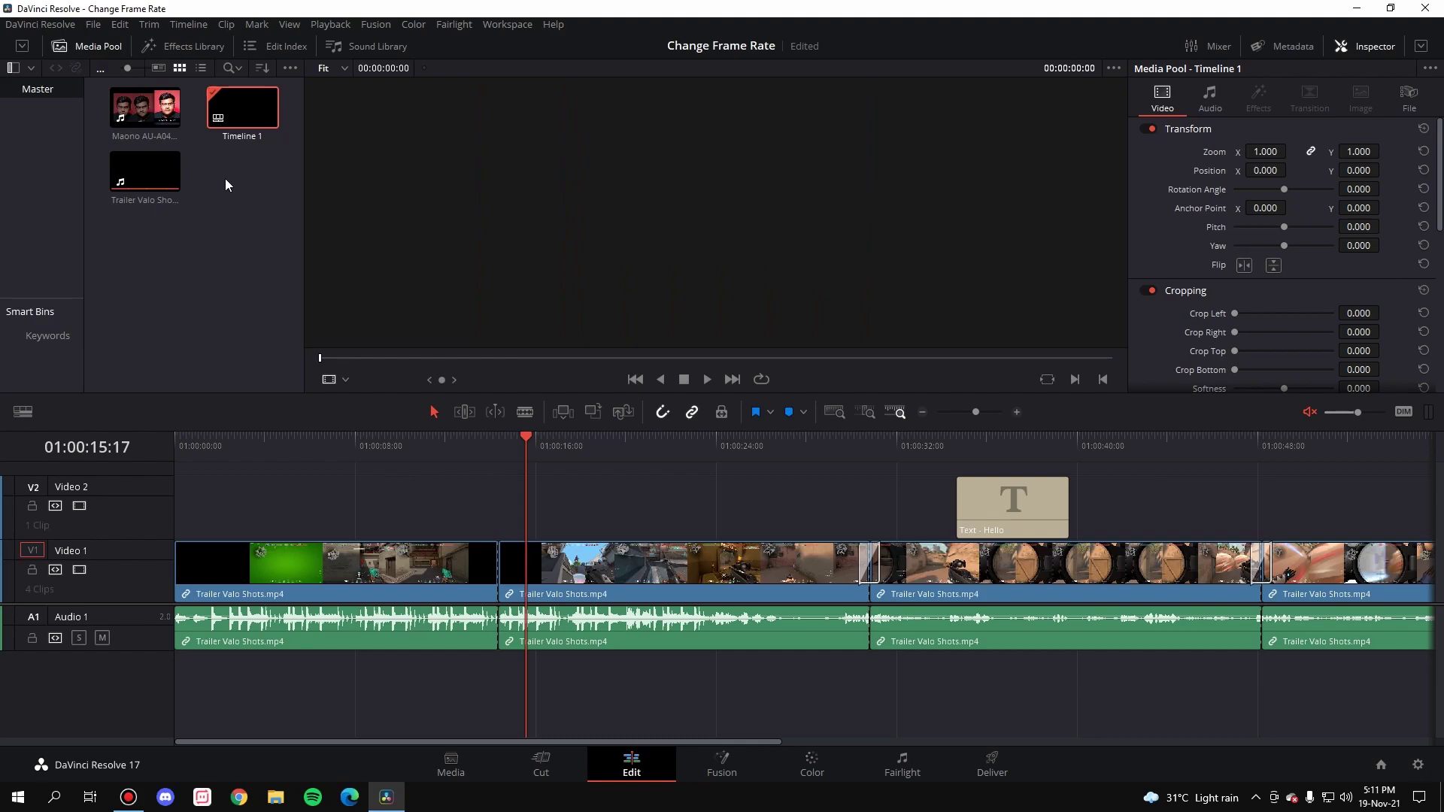
right_click(224, 179)
mouse_move(298, 195)
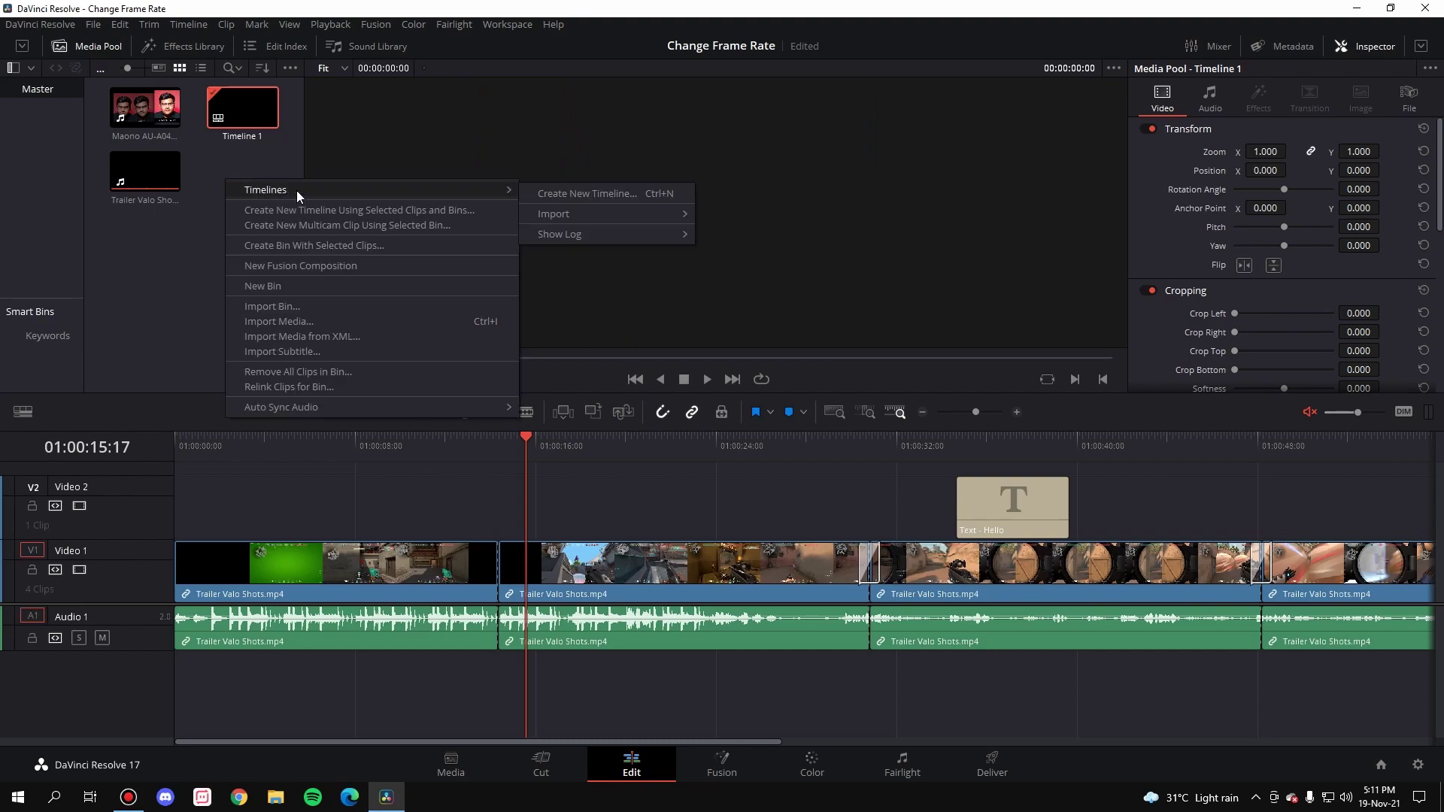
click(562, 194)
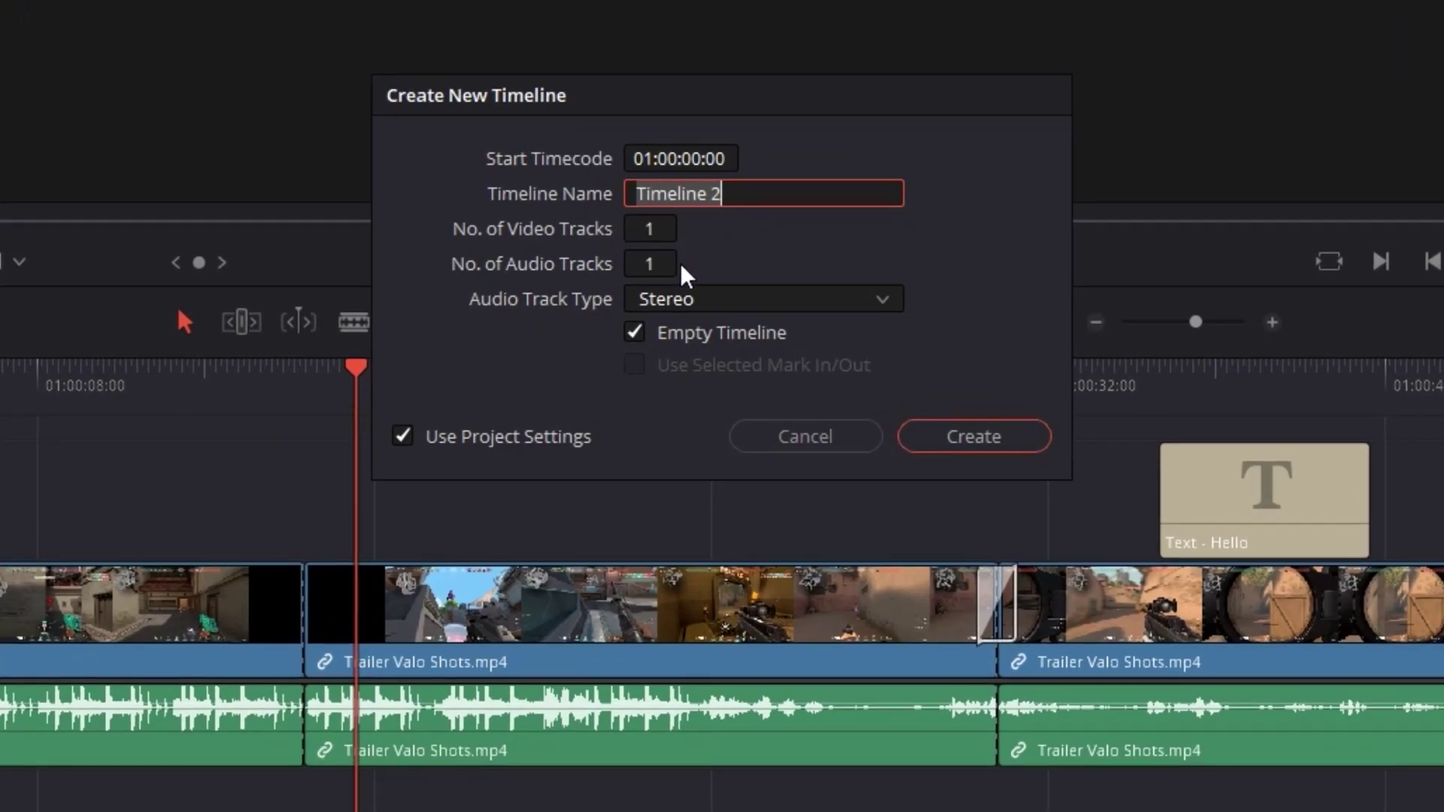
click(406, 438)
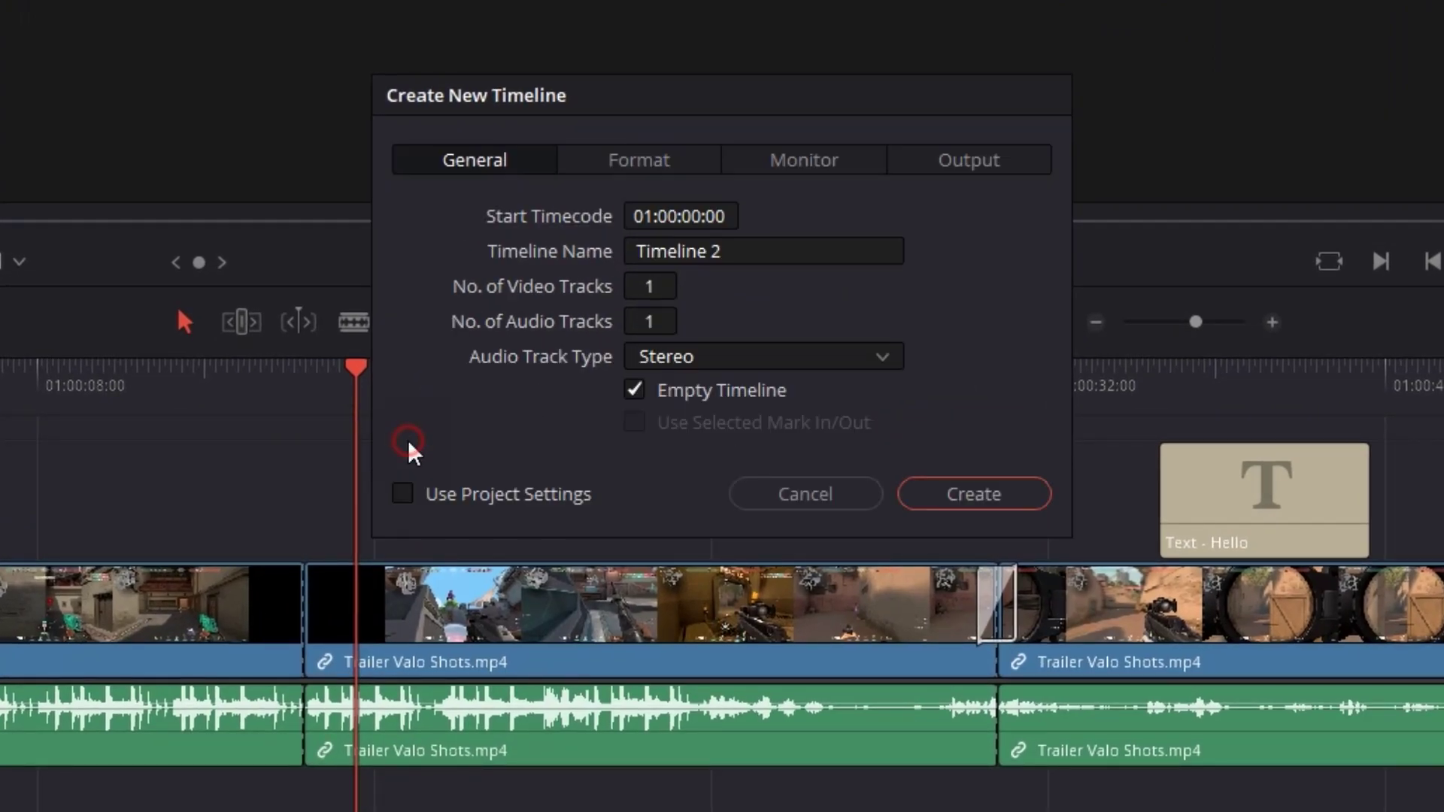
click(635, 156)
click(685, 393)
scroll(662, 587, down, 1)
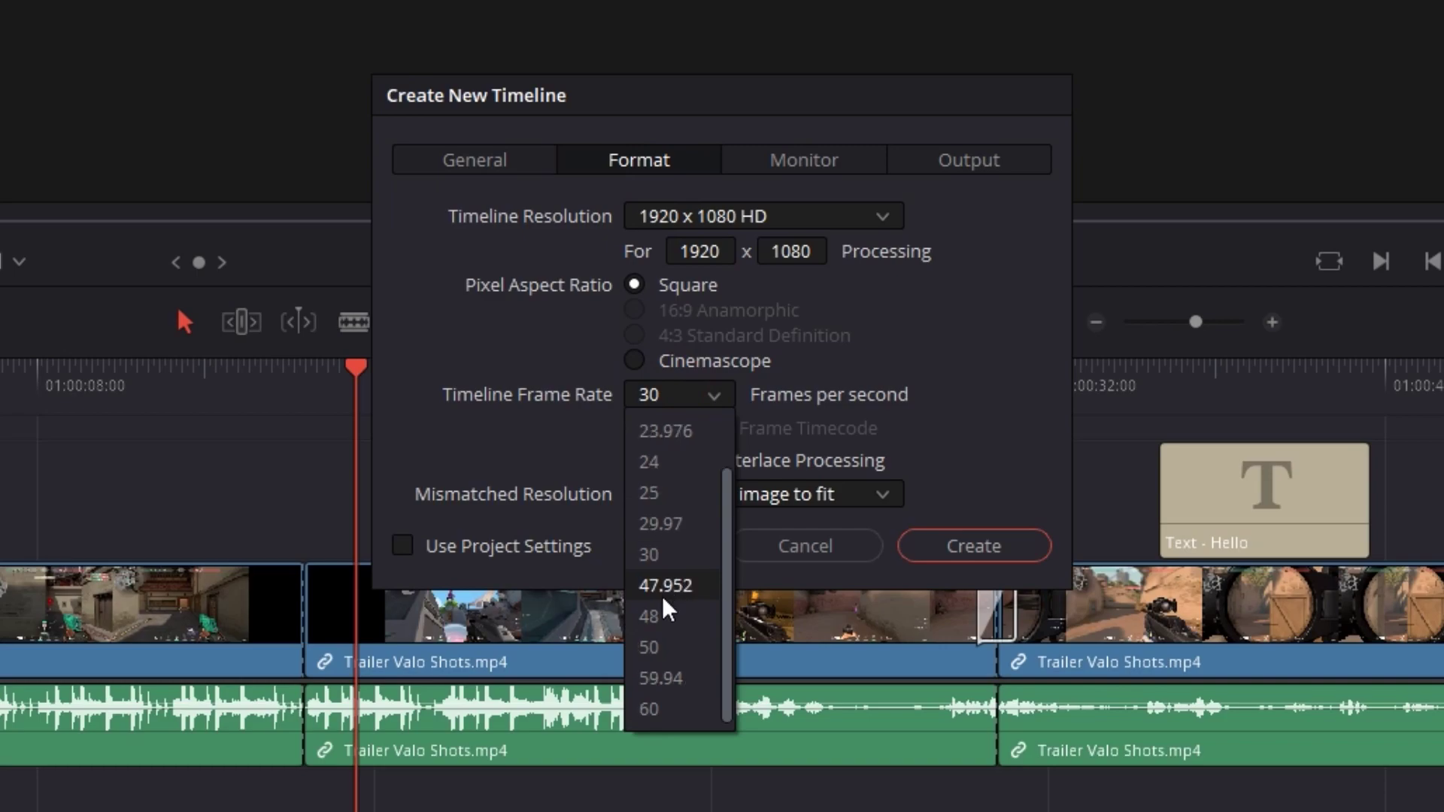
click(654, 709)
click(975, 546)
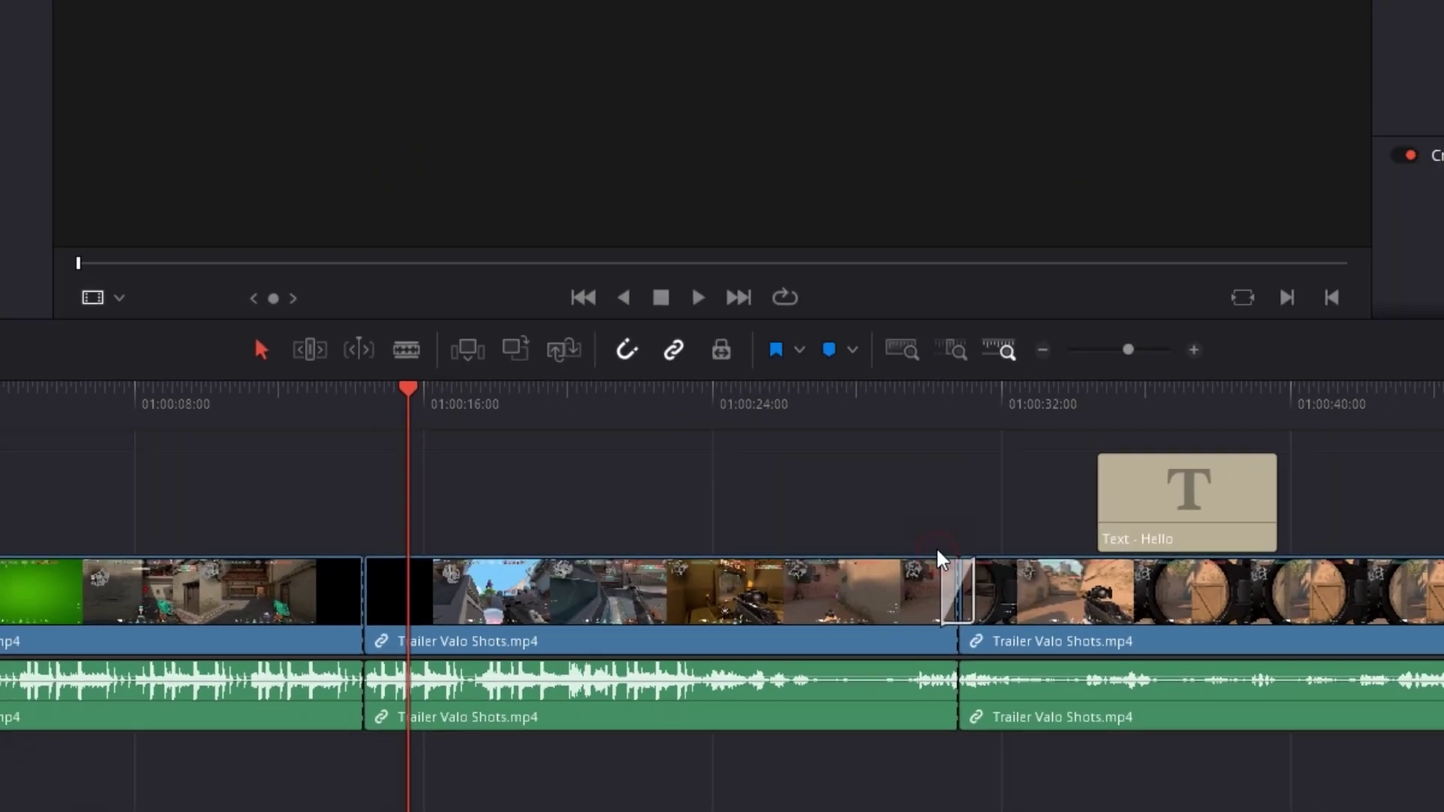
click(178, 178)
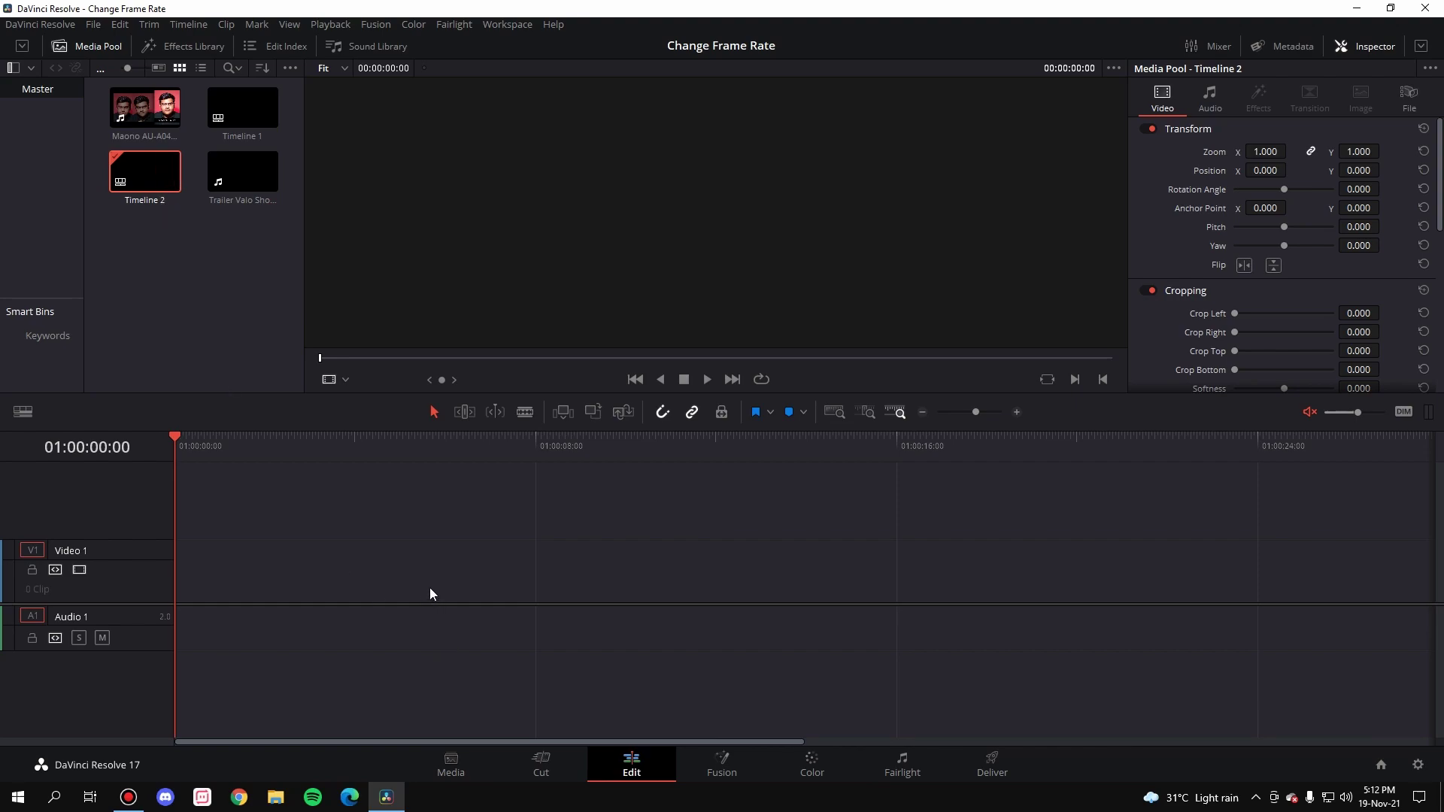
- Open Timeline 1, select all its clips including the Hello title, and copy them
double_click(233, 111)
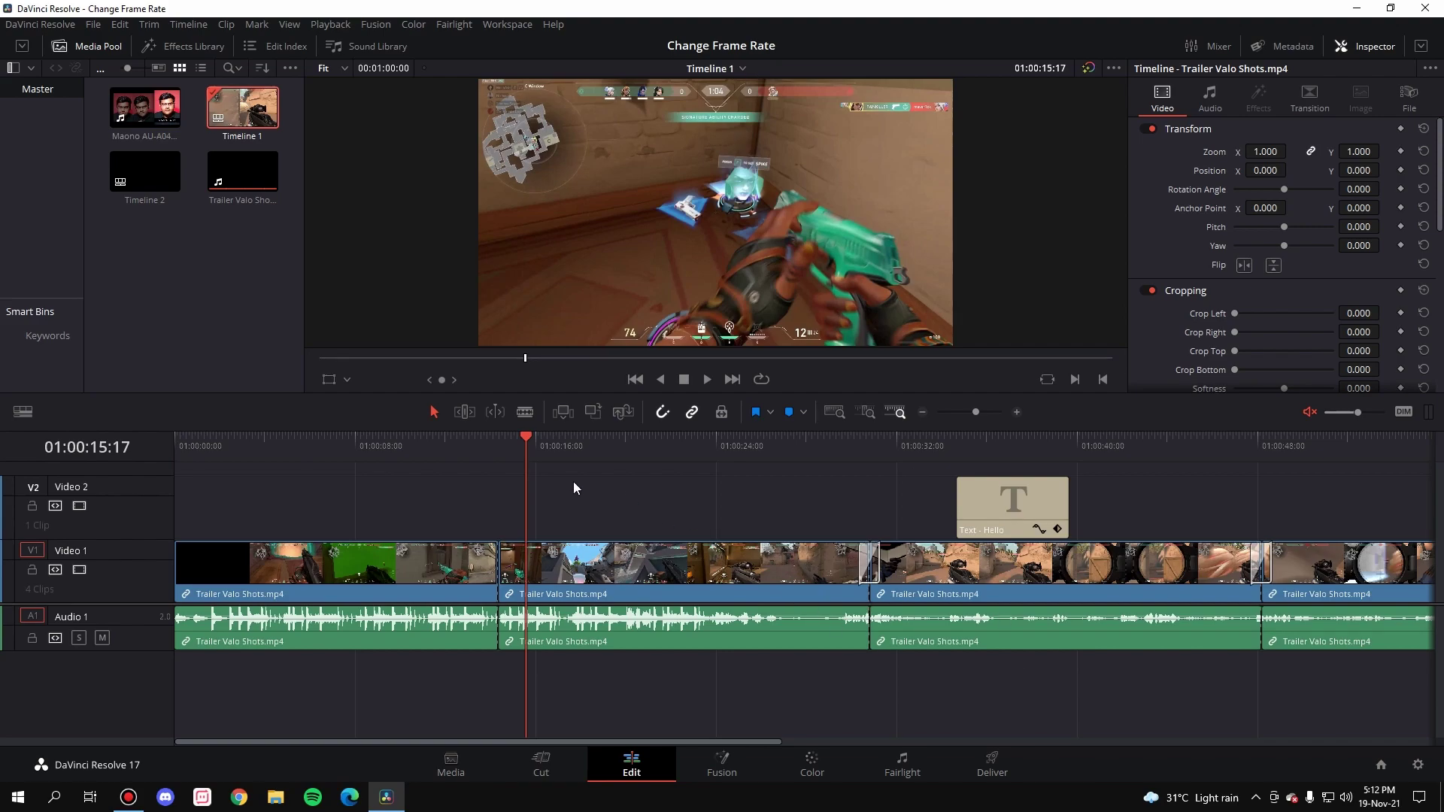
key(ctrl+a)
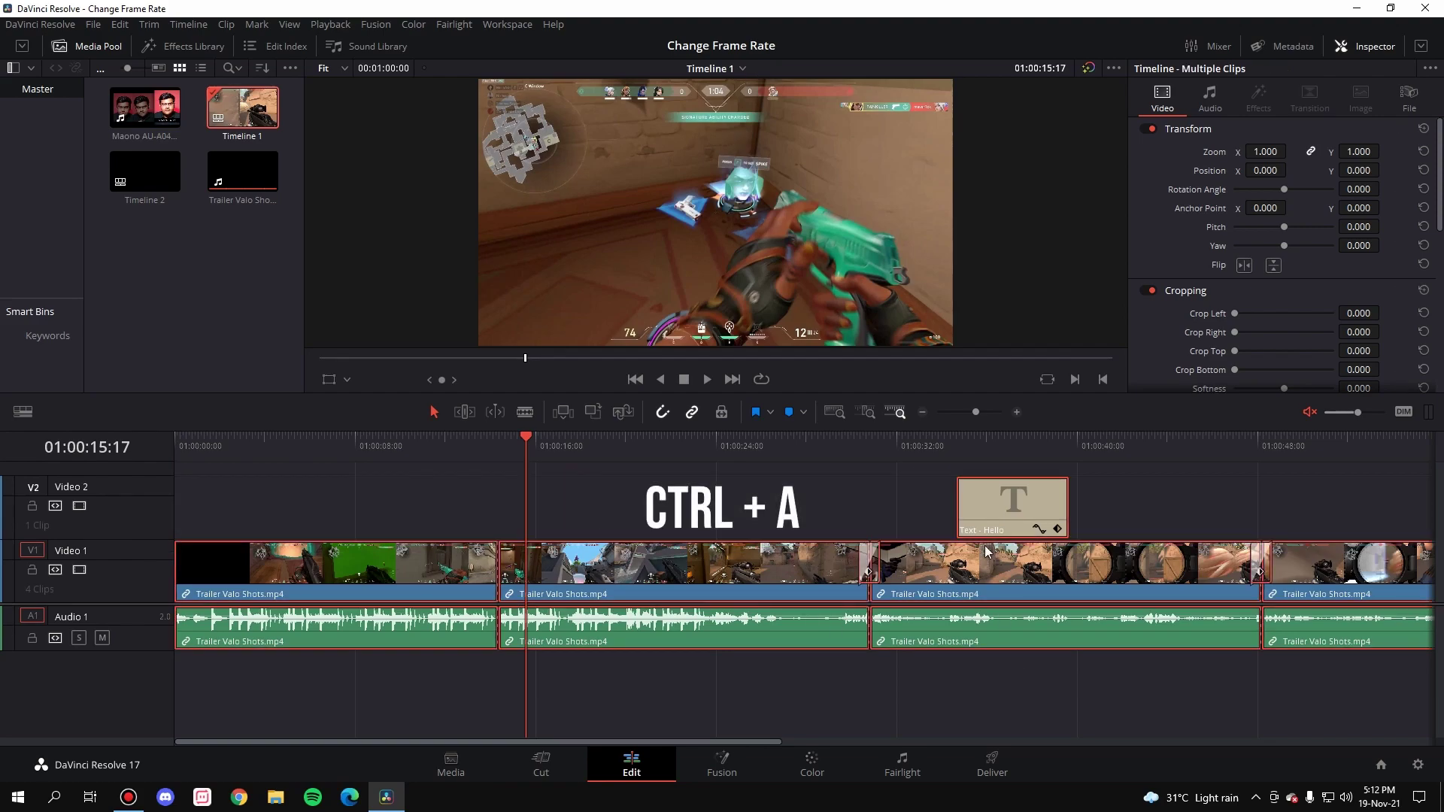
click(775, 680)
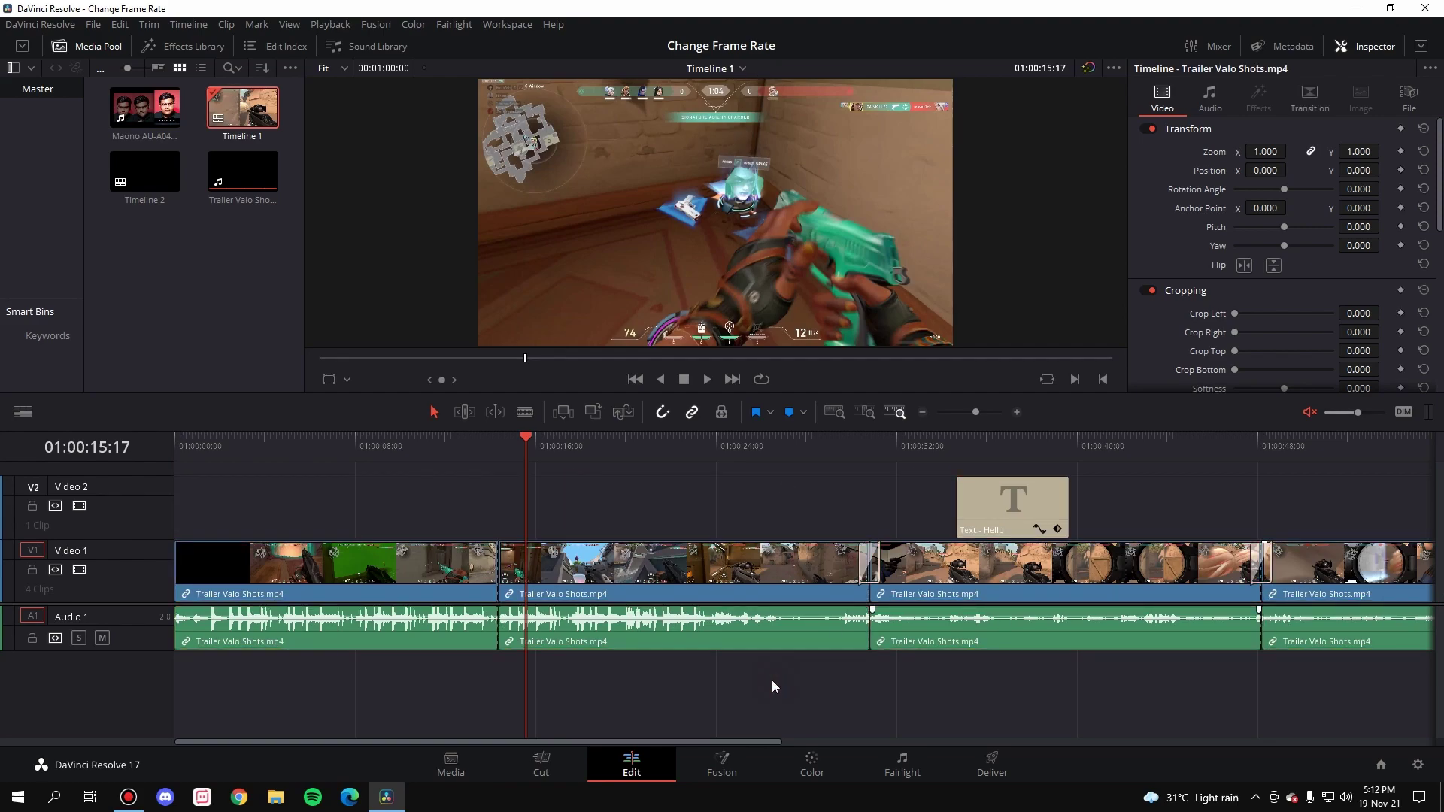
drag(703, 687, 1004, 499)
click(854, 503)
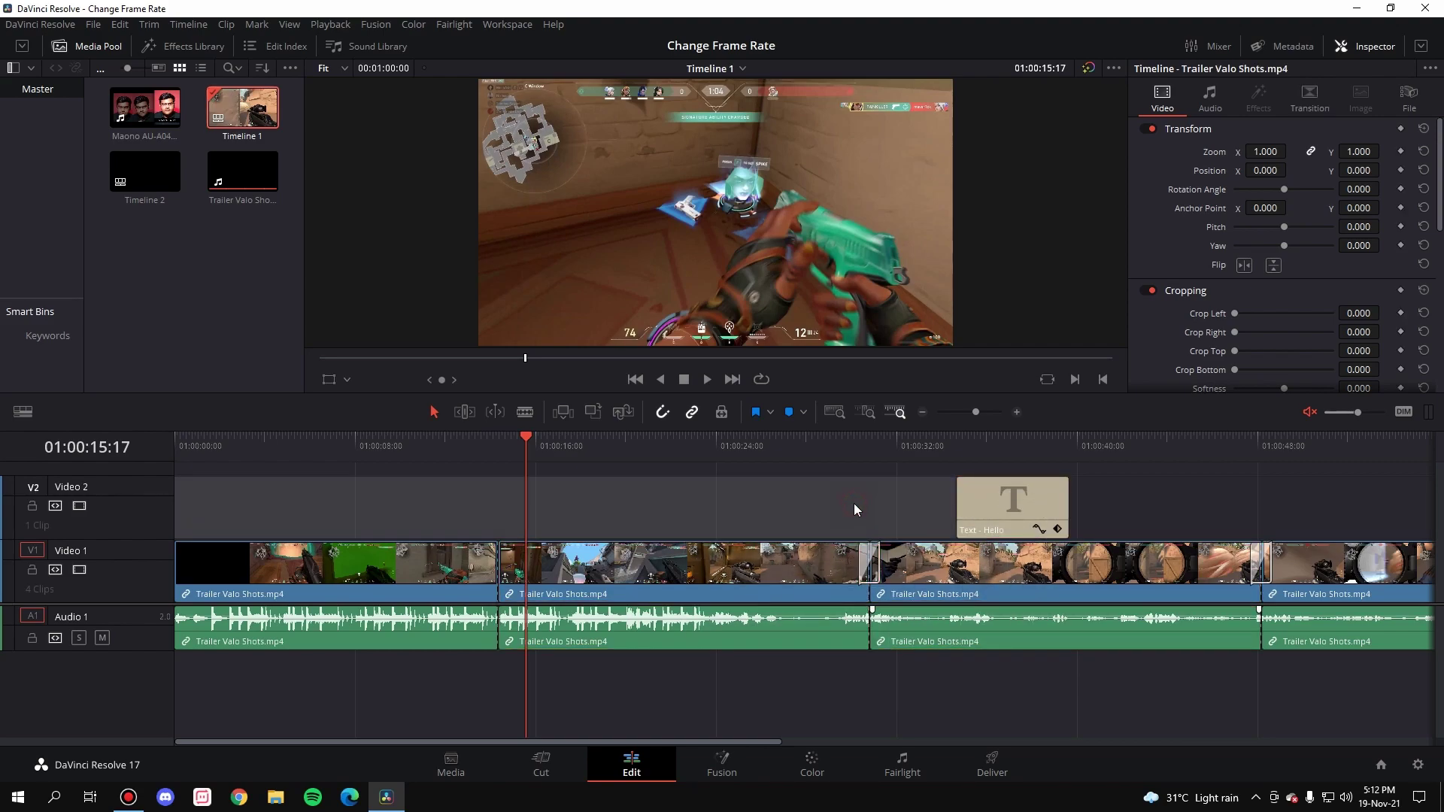
key(ctrl+a)
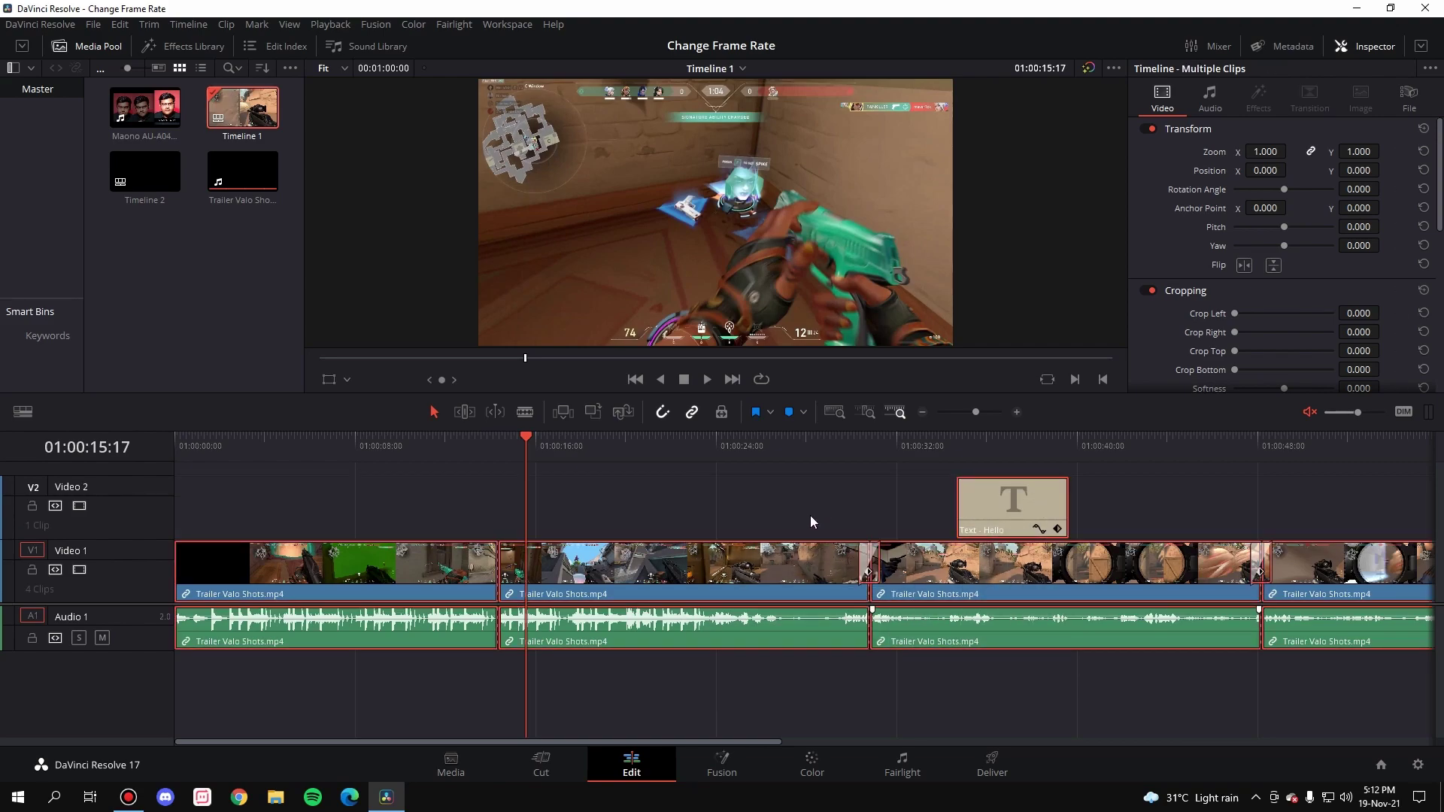
right_click(767, 560)
click(824, 114)
click(168, 176)
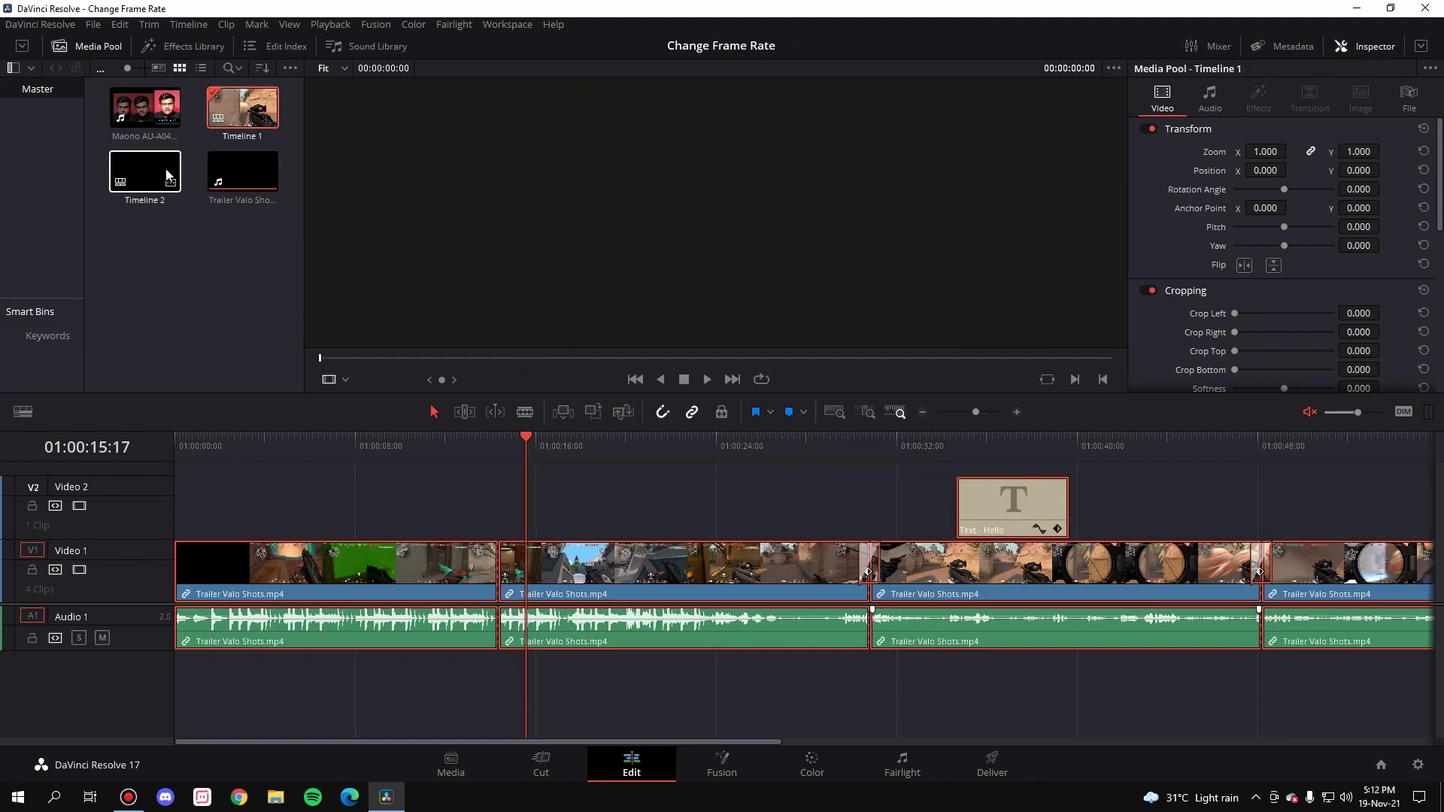
- Paste Timeline 1's clips into Timeline 2 and play it from about 20 seconds in
double_click(168, 176)
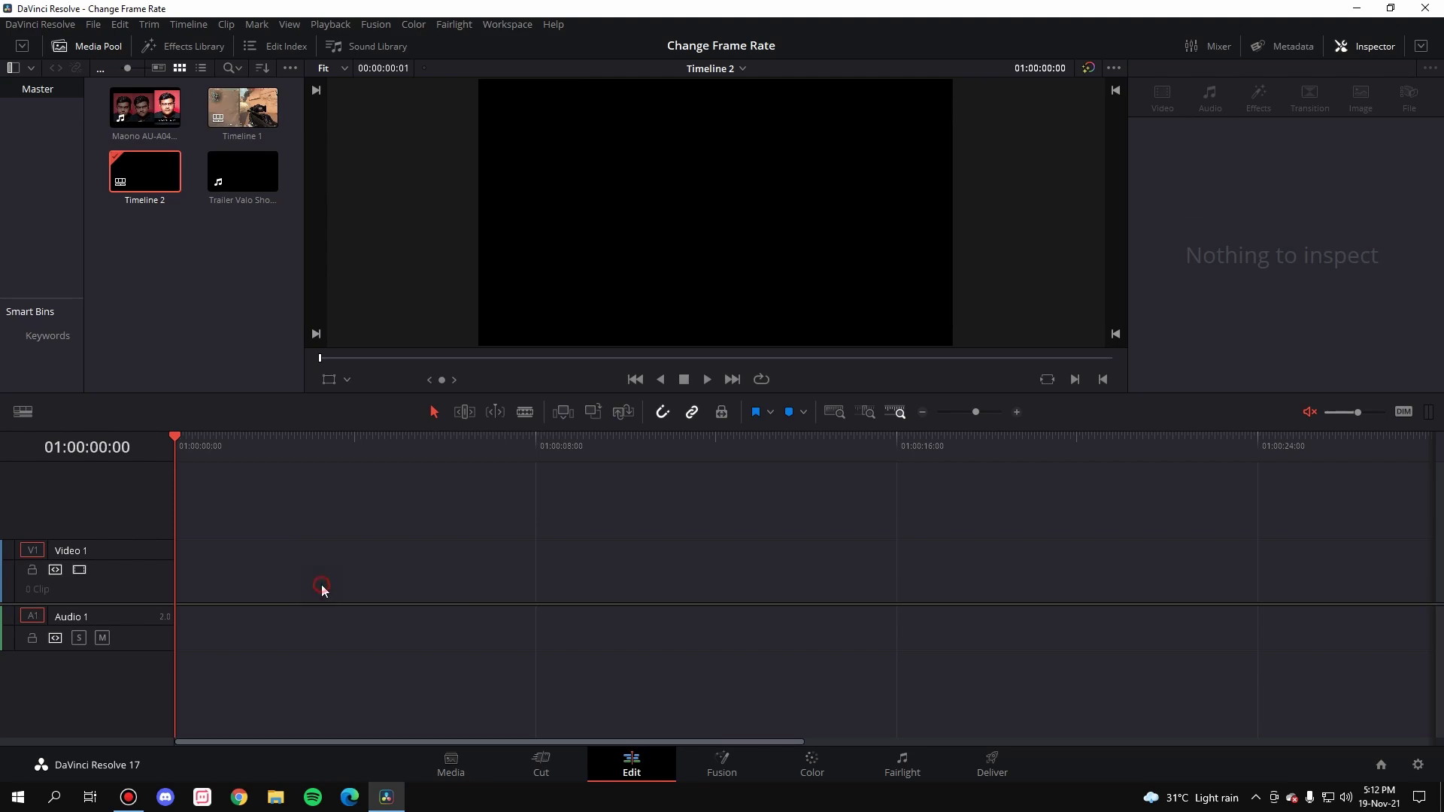
key(ctrl+v)
click(920, 678)
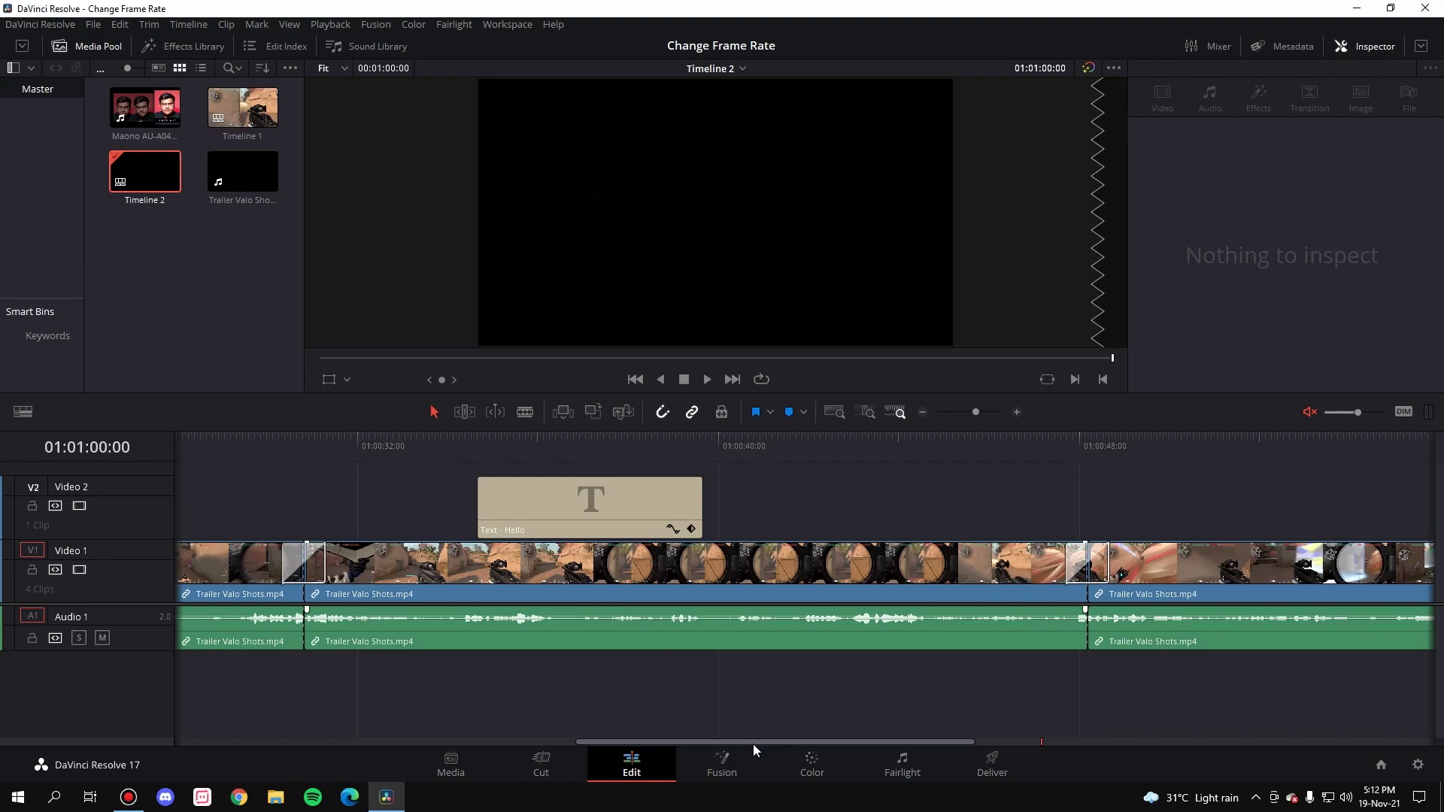
drag(754, 744, 540, 745)
click(502, 434)
key(space)
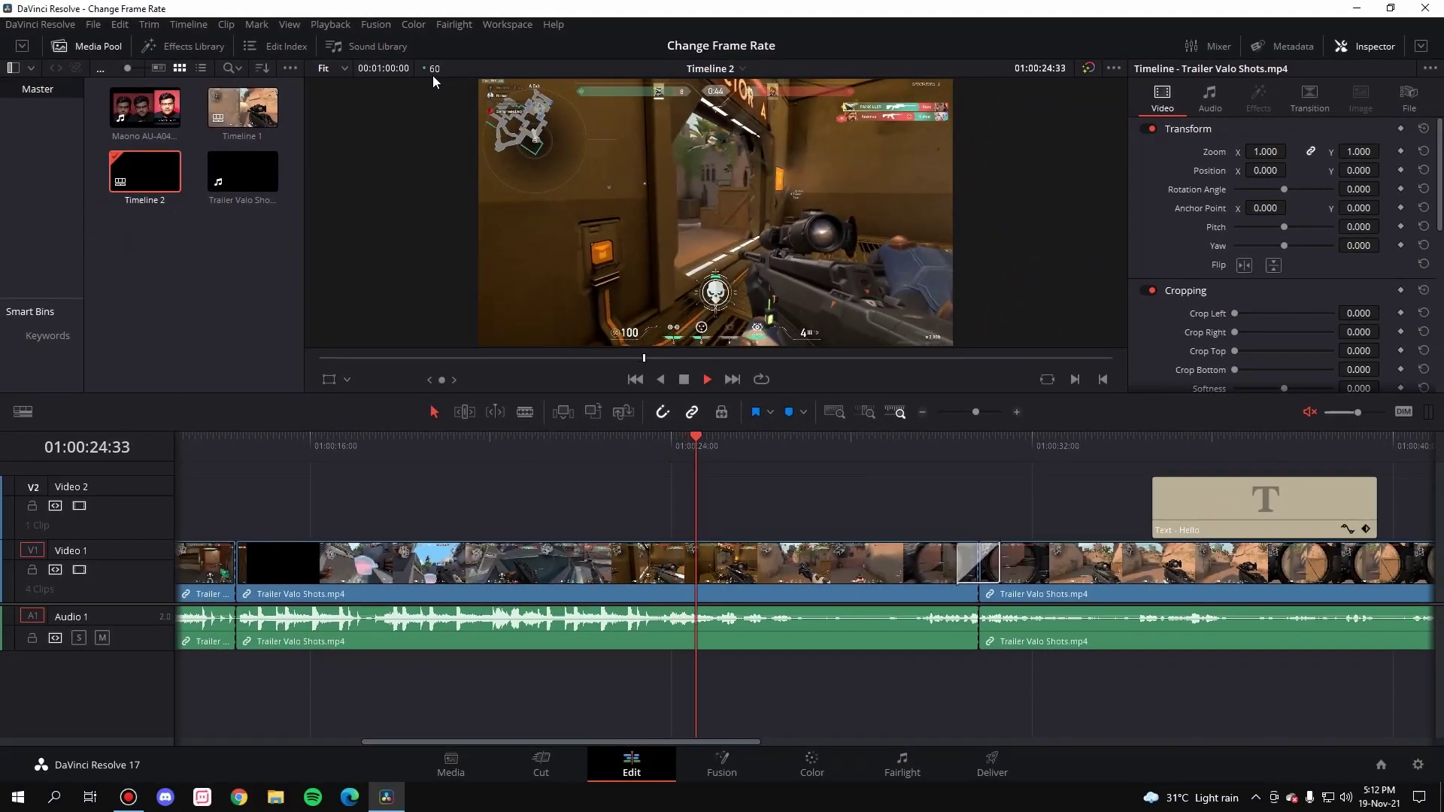
key(space)
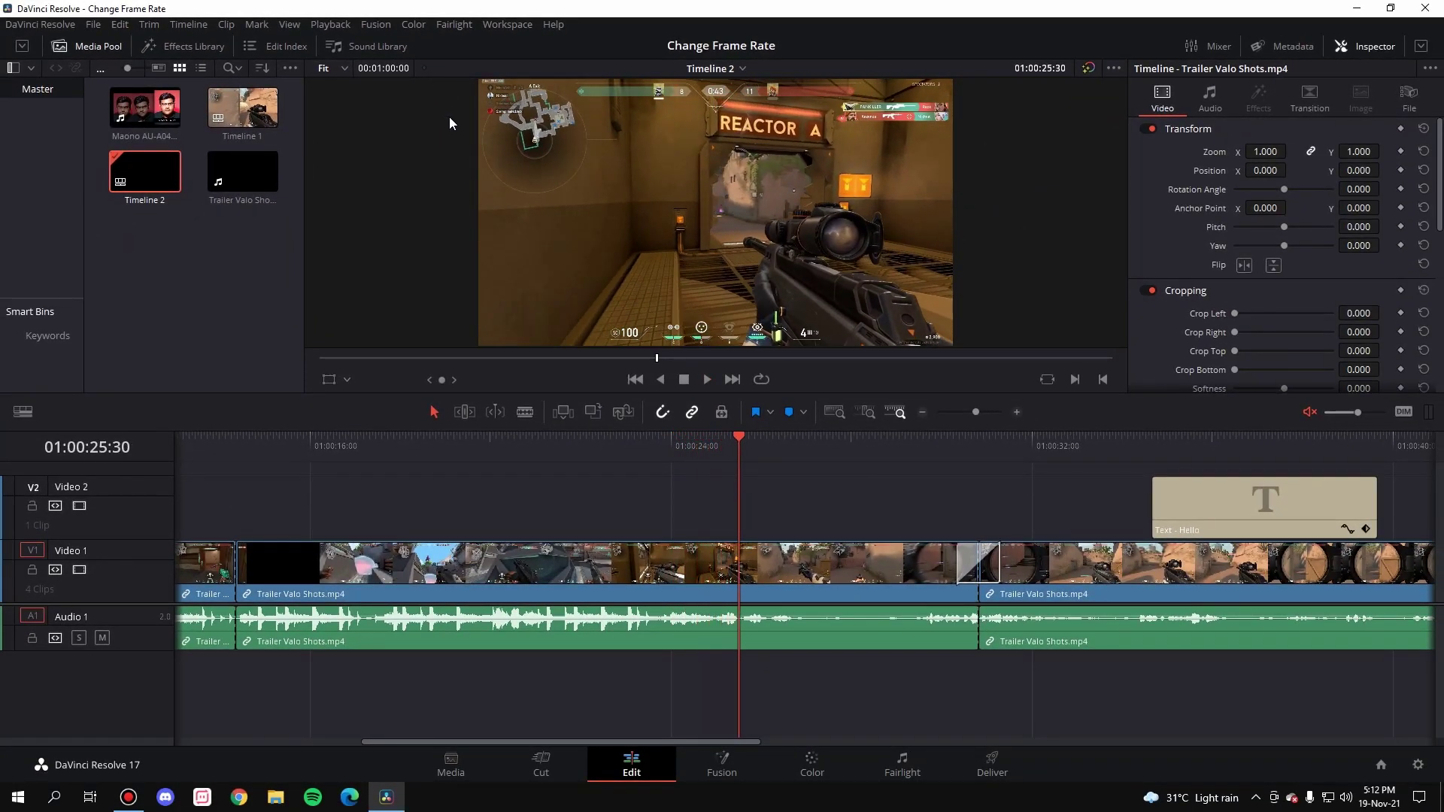
- On the Deliver page, switch the render timeline to Timeline 1 and back to Timeline 2
click(991, 759)
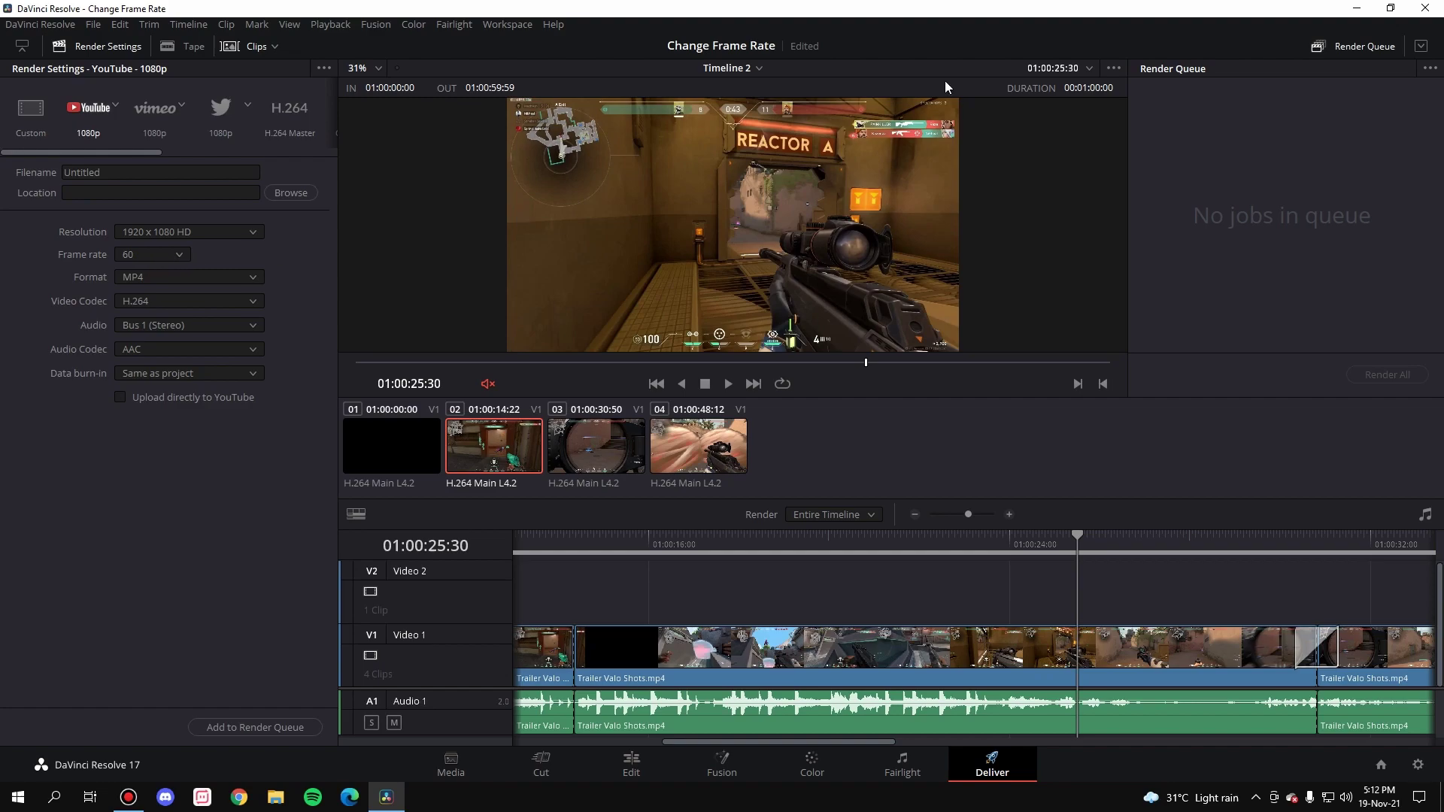
click(754, 69)
click(728, 90)
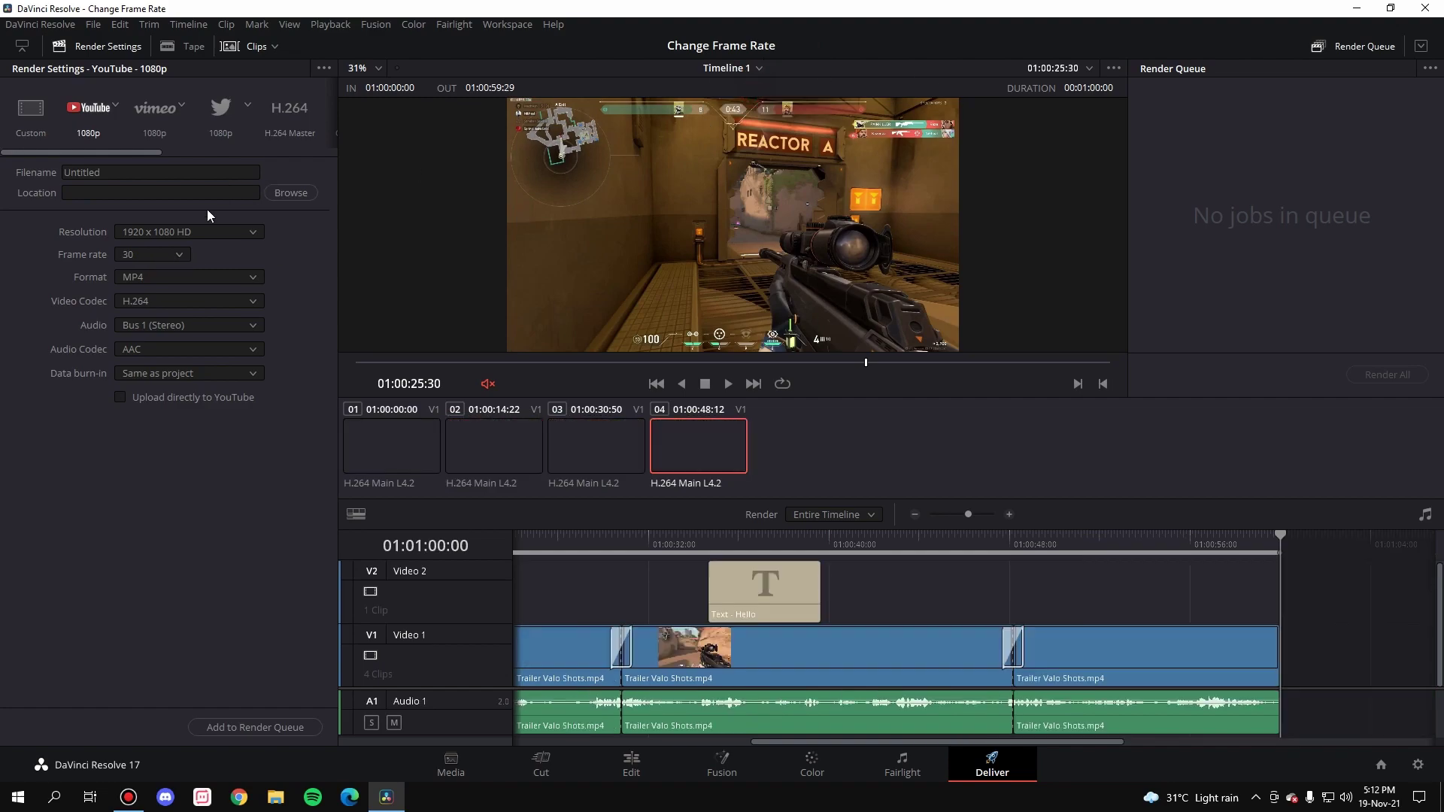
click(755, 70)
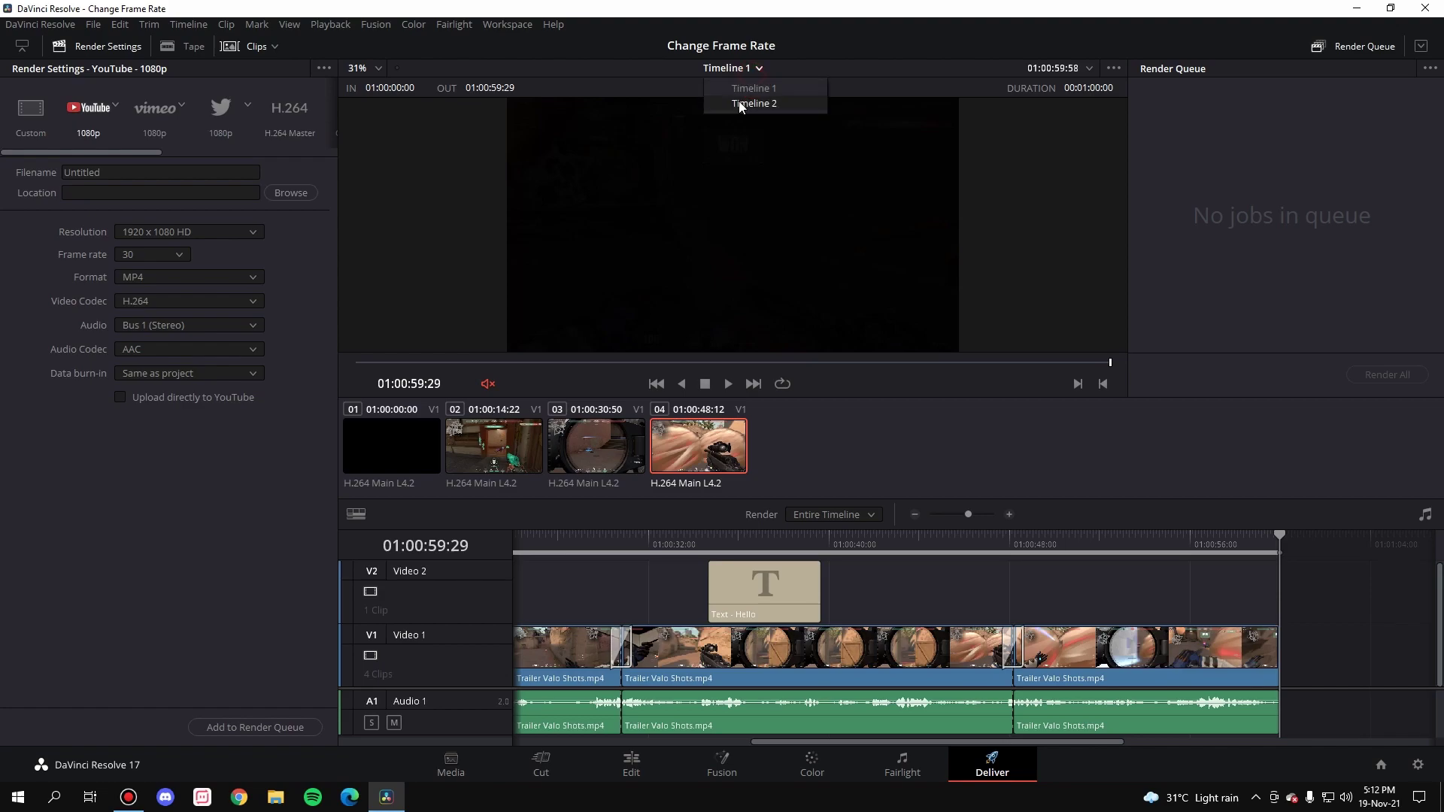
click(736, 105)
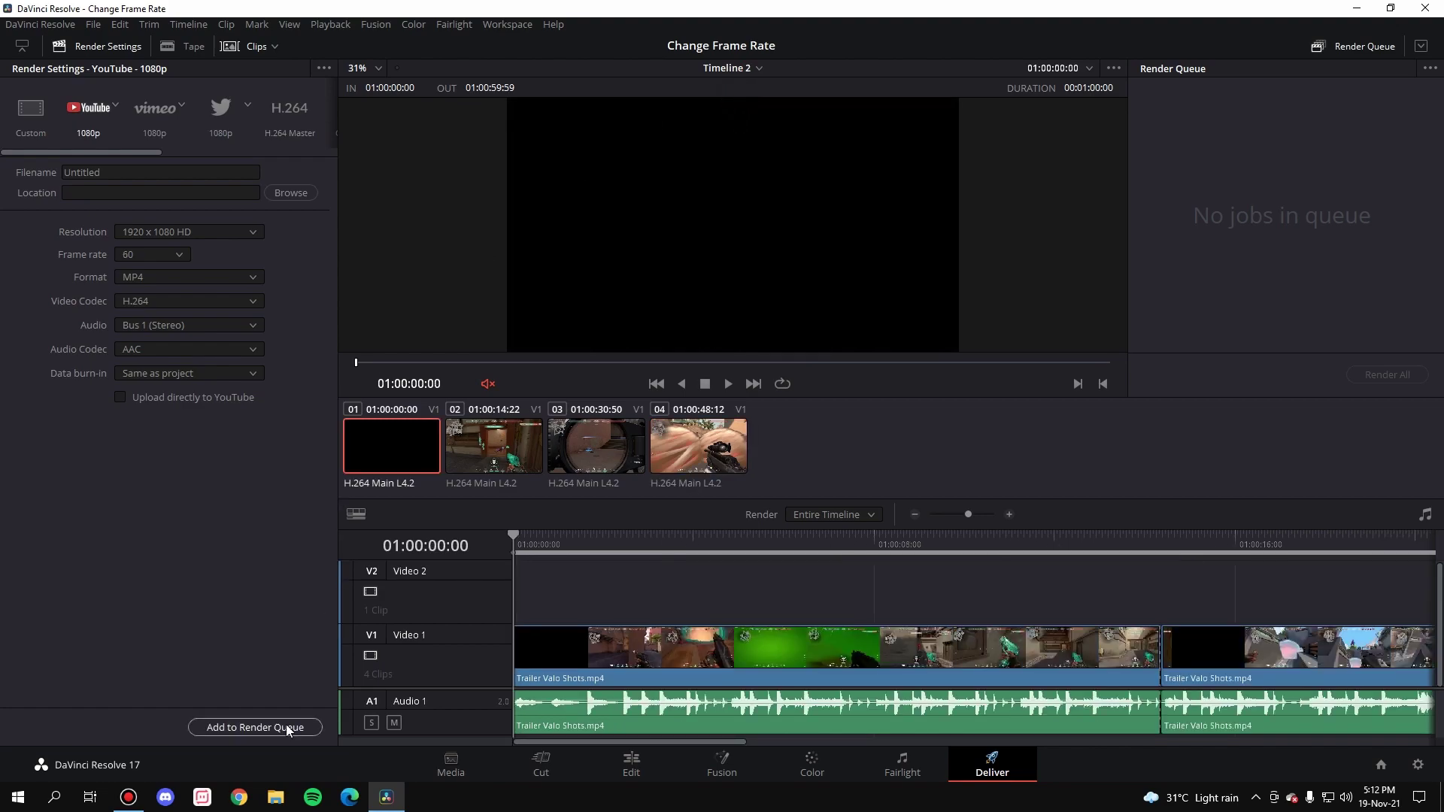
- Go back to the Edit page showing Timeline 2's pasted clips
click(632, 766)
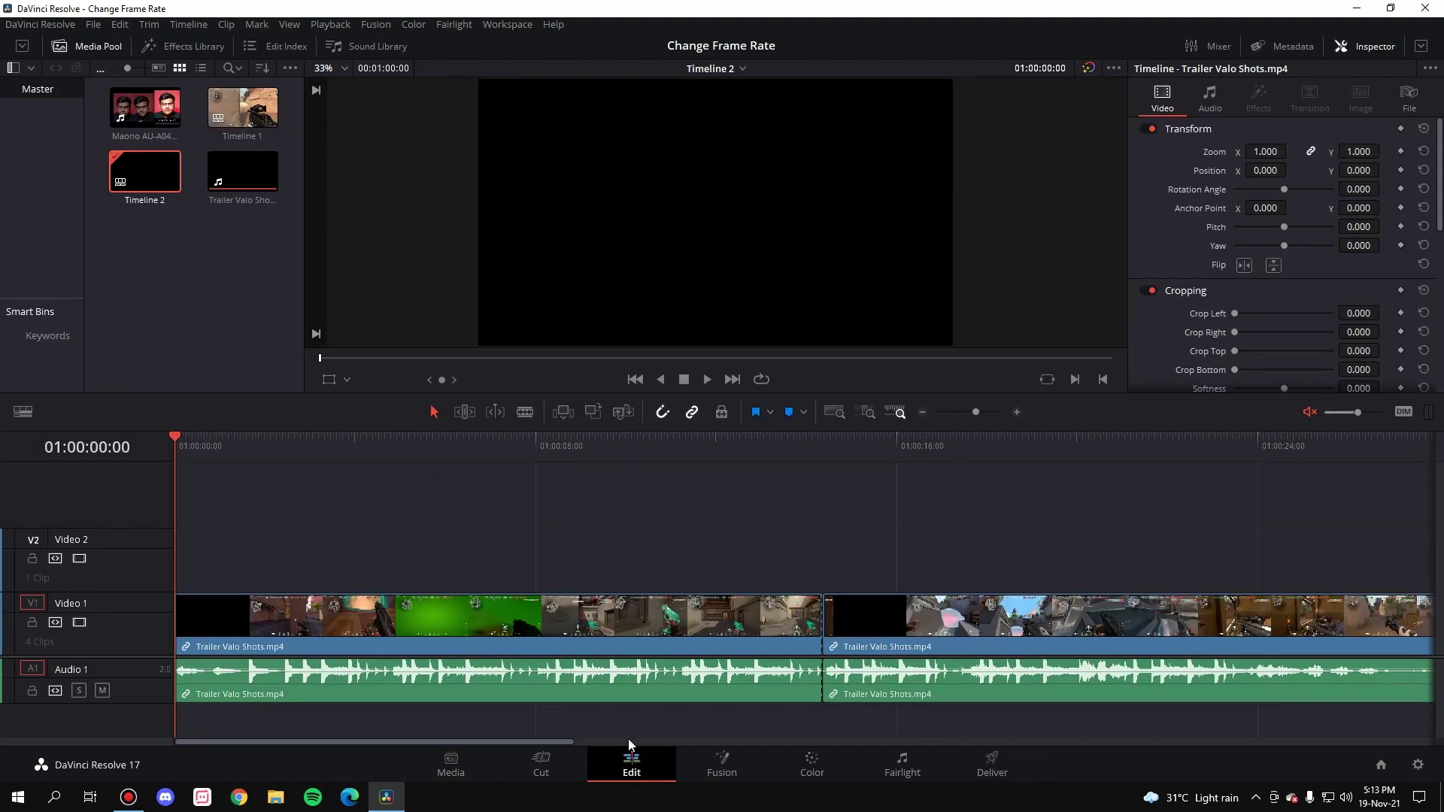